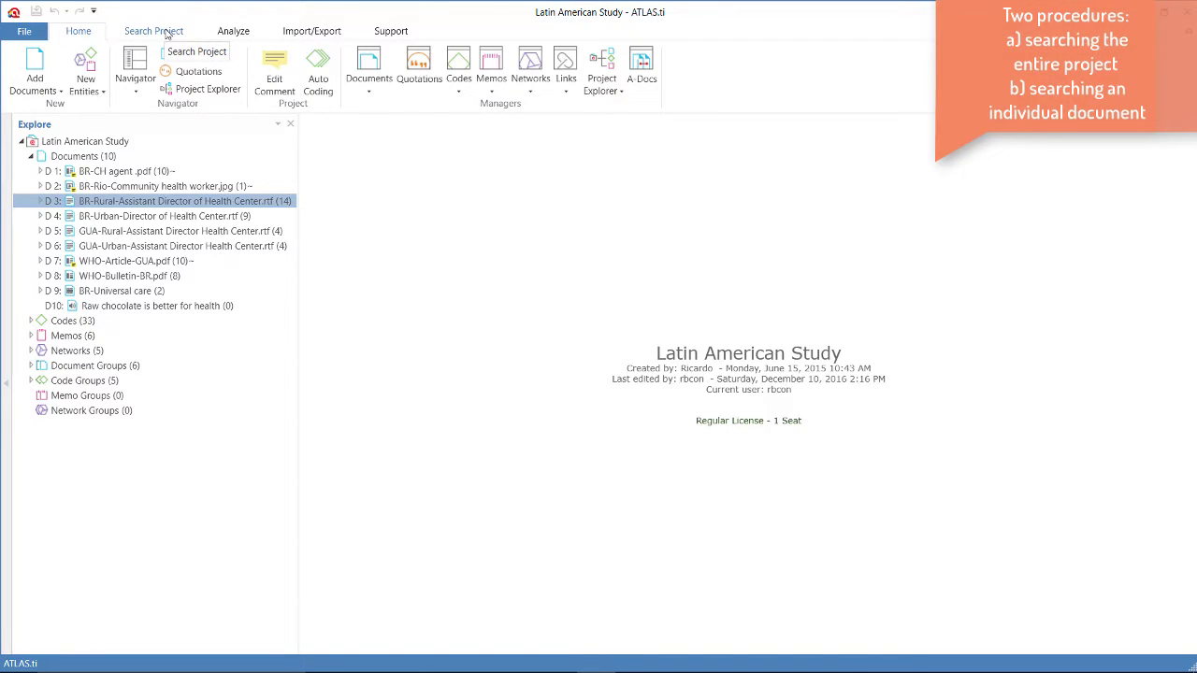
# Show the Search Project options, with every scope element and aspect checked and the Search Term box
pyautogui.click(167, 34)
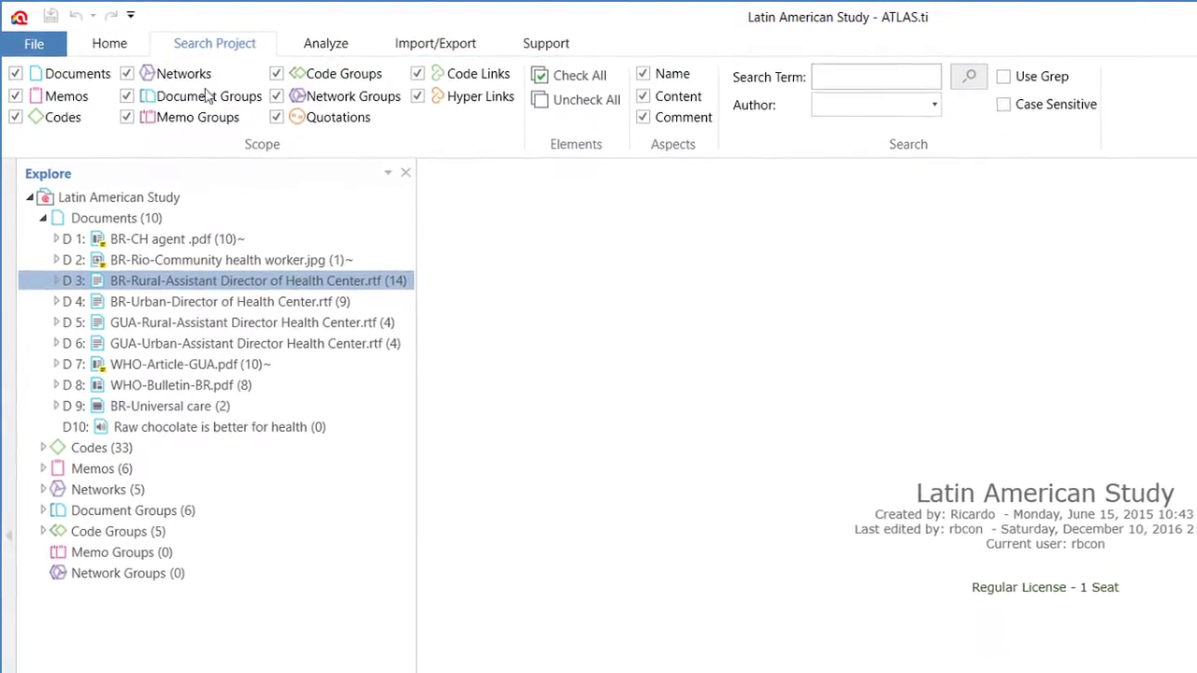
# Open D3, BR-Rural-Assistant Director of Health Center, and start a Search Document text search
pyautogui.click(116, 47)
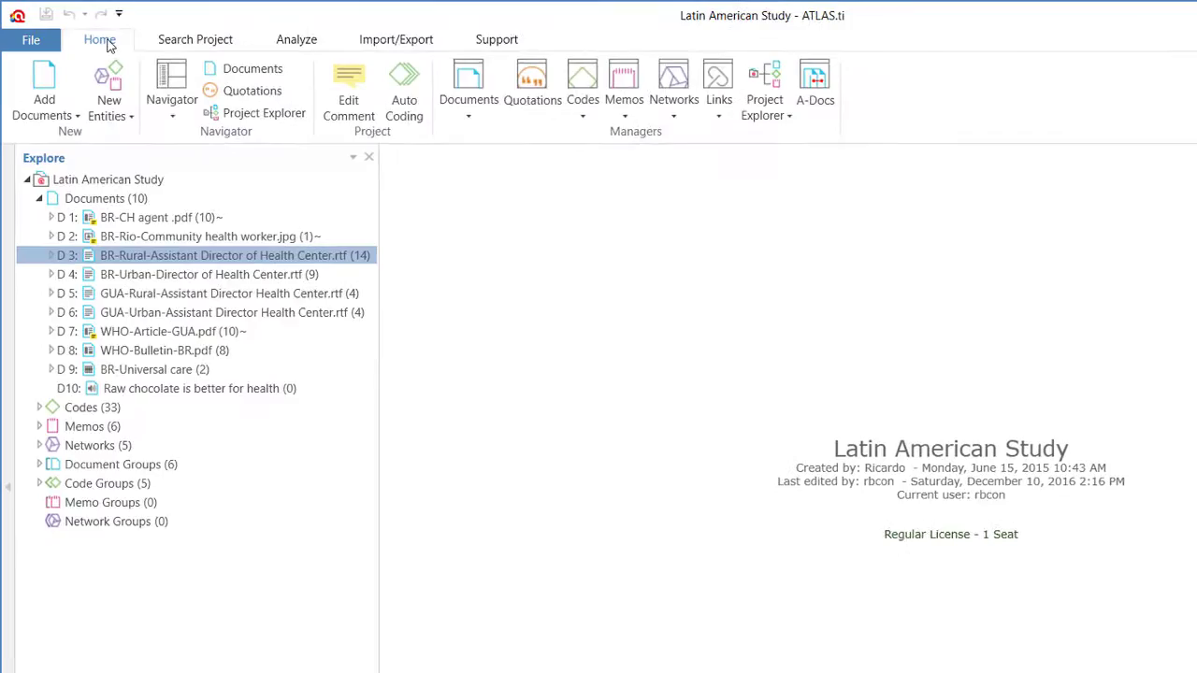
pyautogui.doubleClick(169, 251)
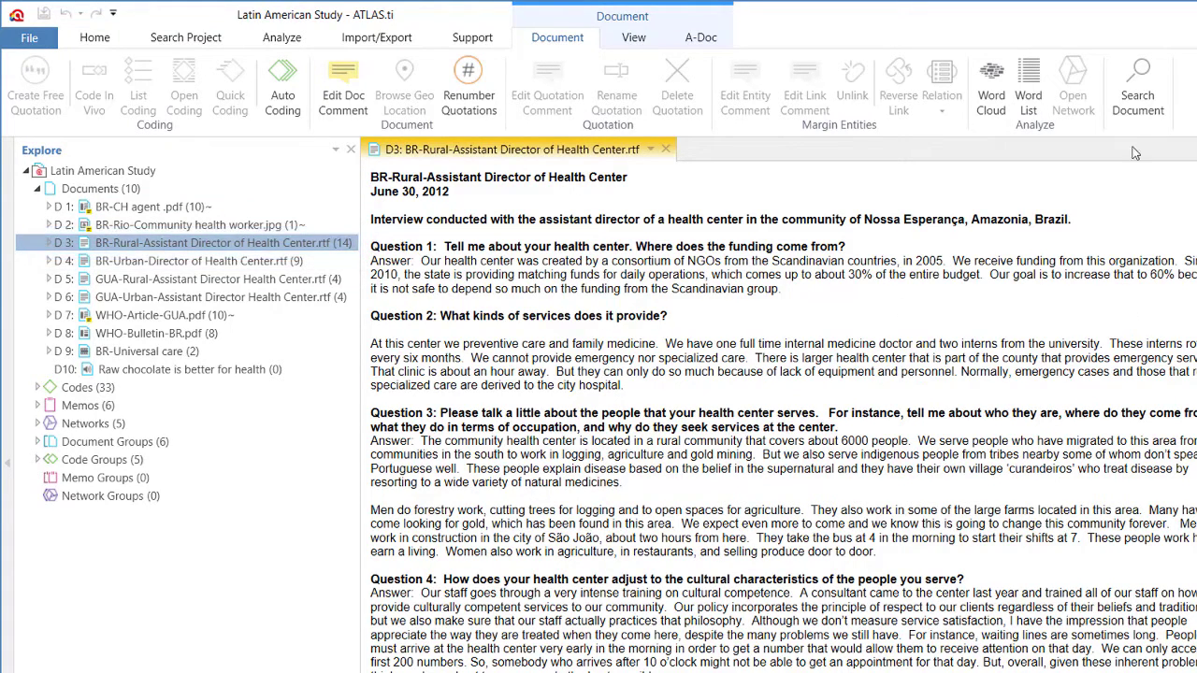
pyautogui.click(1139, 89)
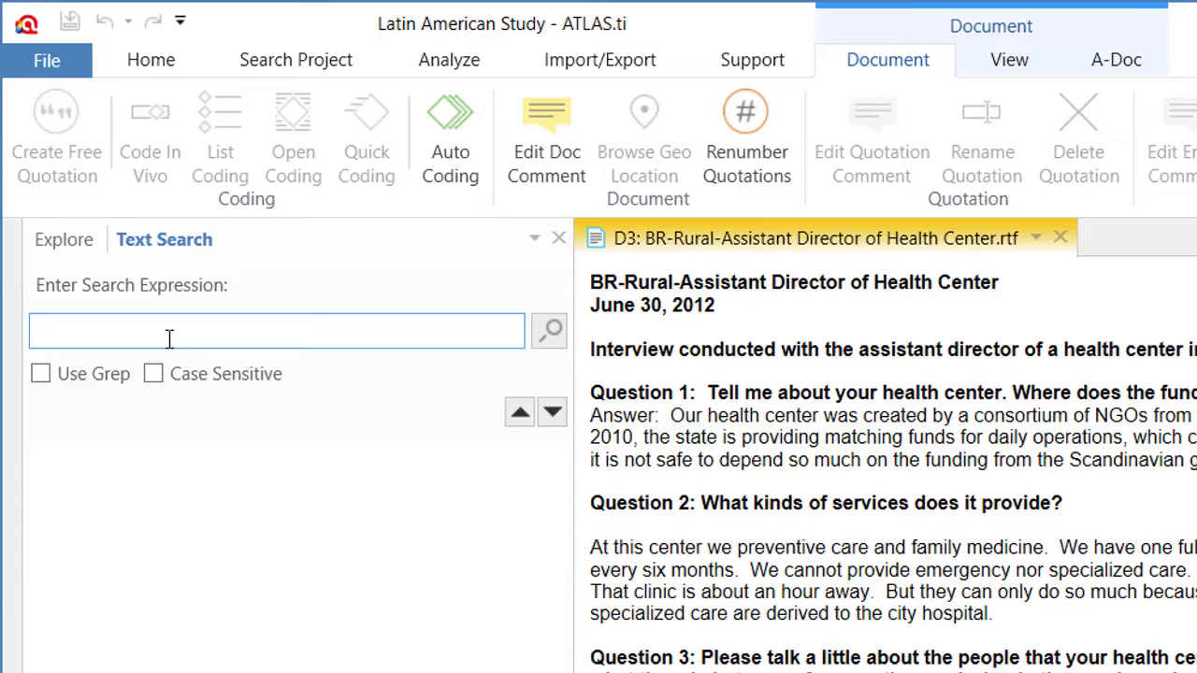
# Search D3 for 'NGOs' and select its single hit in the Question 1 answer
pyautogui.write('NGOs')
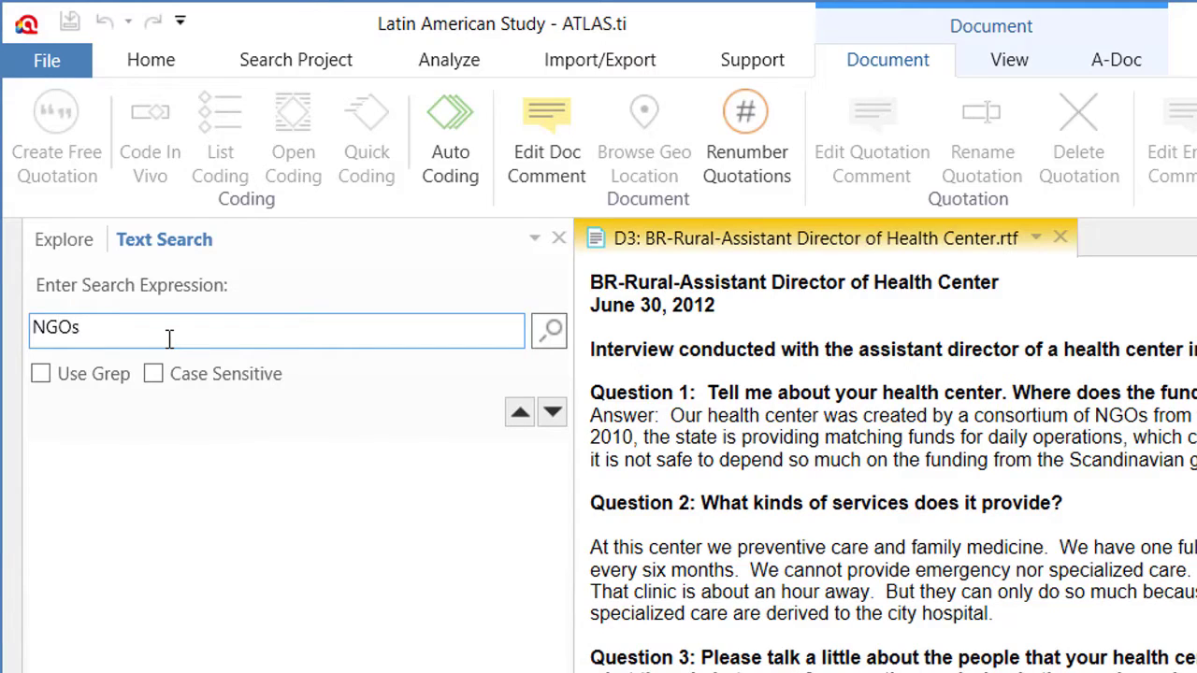
pyautogui.click(555, 336)
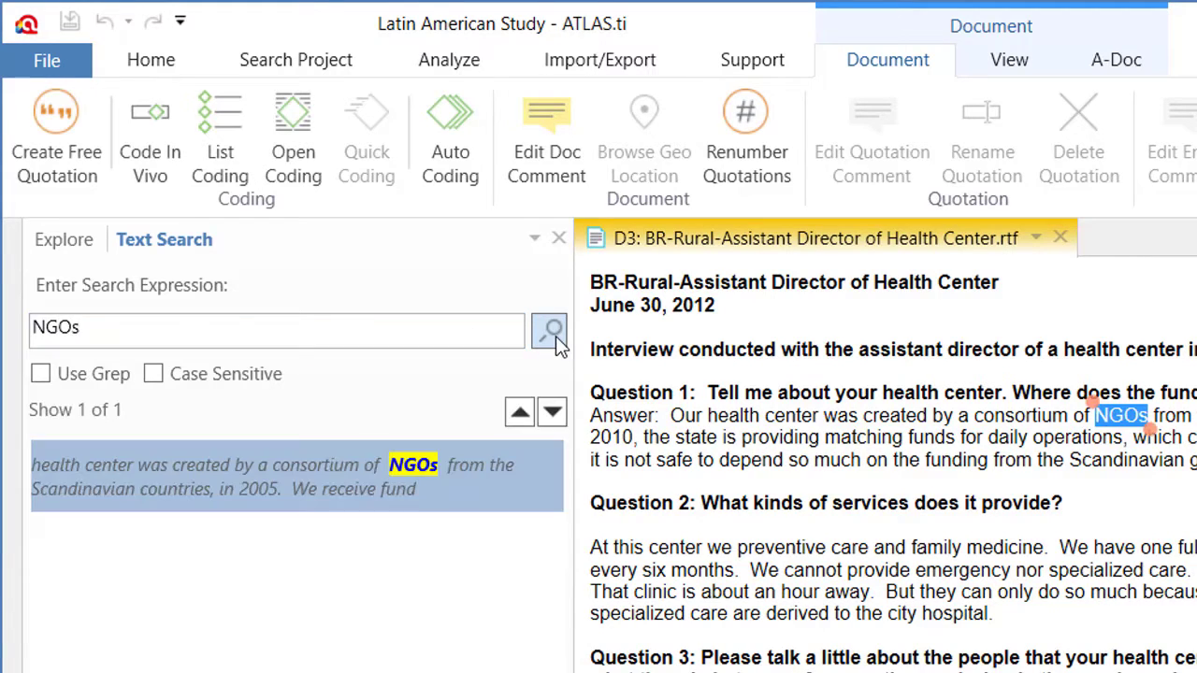
pyautogui.click(485, 467)
pyautogui.click(186, 334)
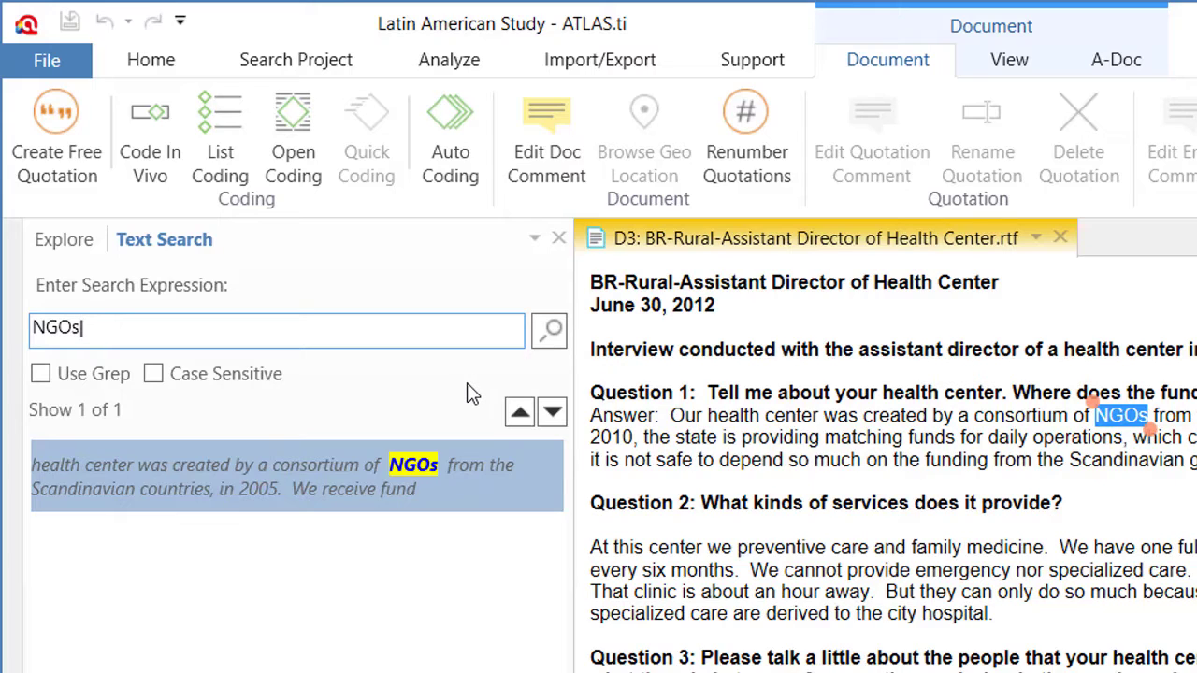
# Widen the expression to 'NGOs|health' and view the hits in the introduction, Question 1 and its answer
pyautogui.write('|health')
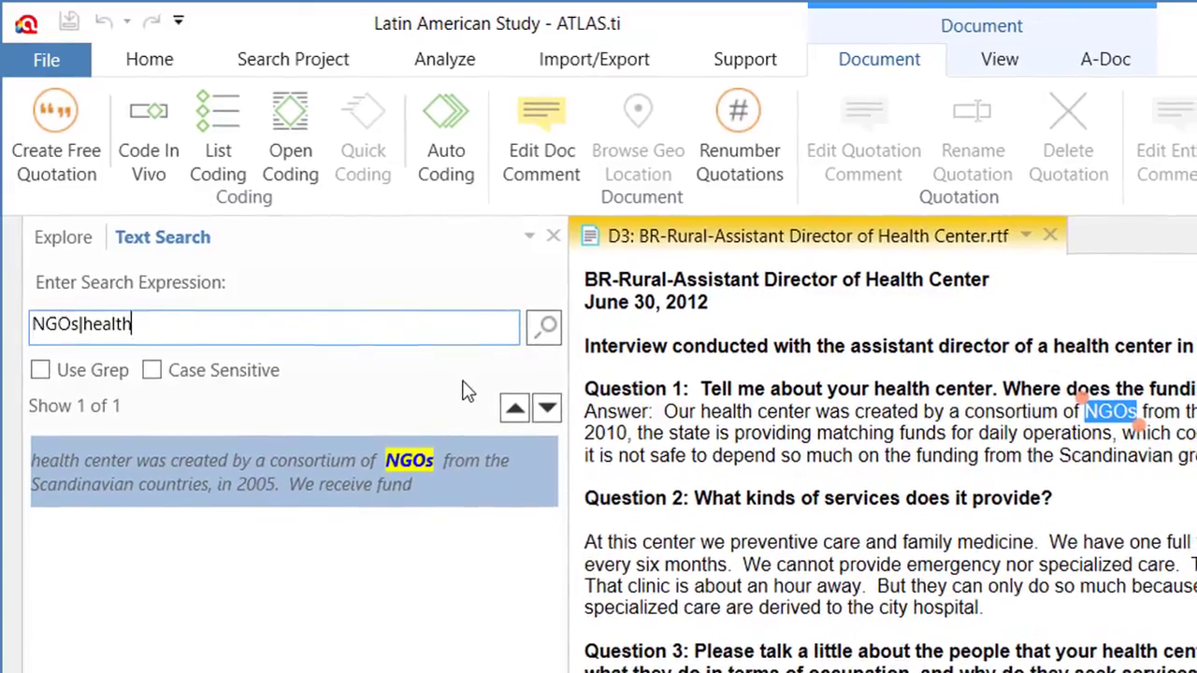
pyautogui.click(545, 328)
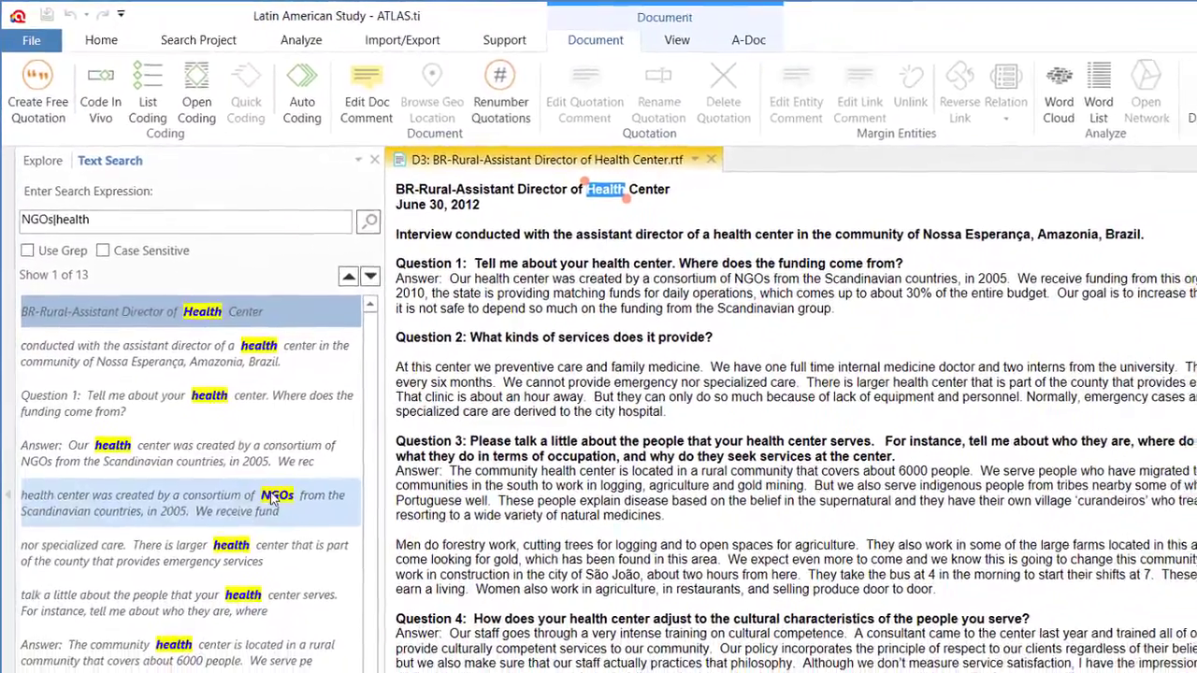
pyautogui.click(271, 497)
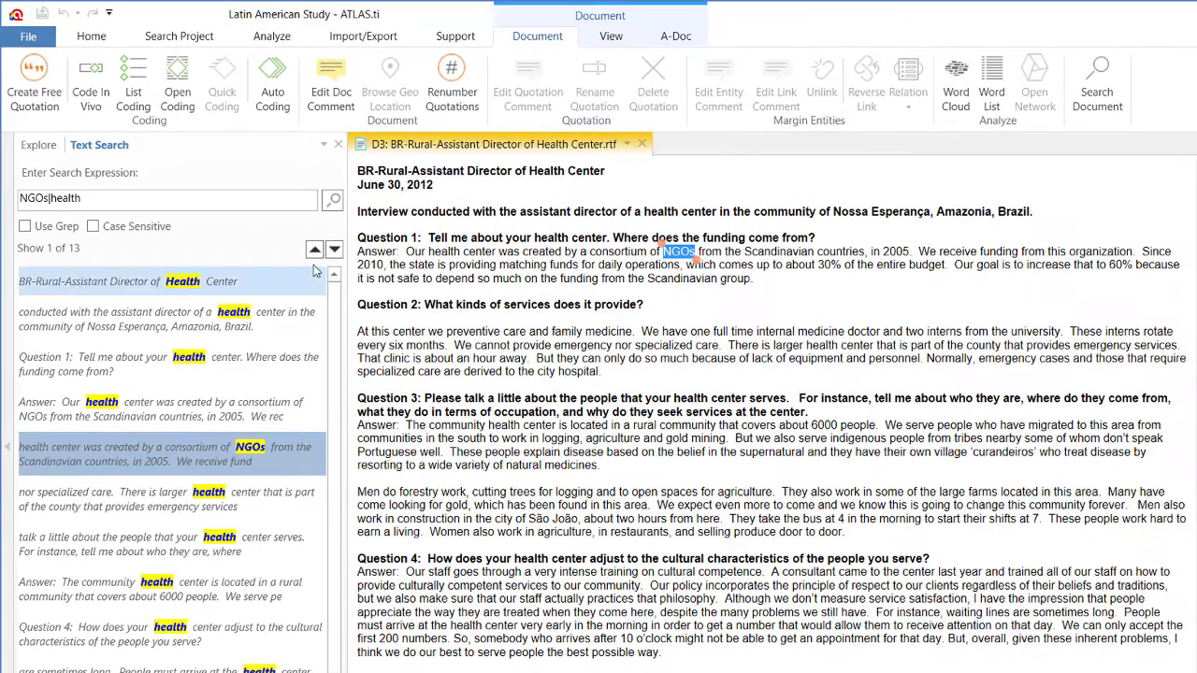
pyautogui.click(245, 319)
pyautogui.click(230, 365)
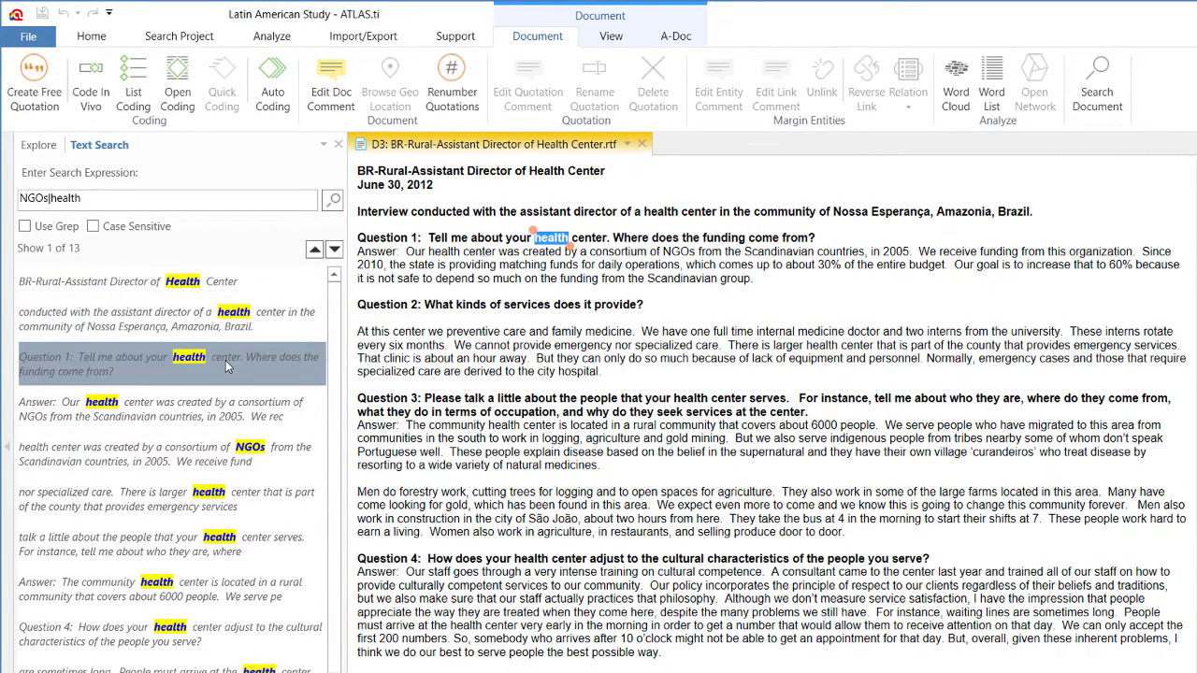
pyautogui.click(215, 409)
pyautogui.click(202, 449)
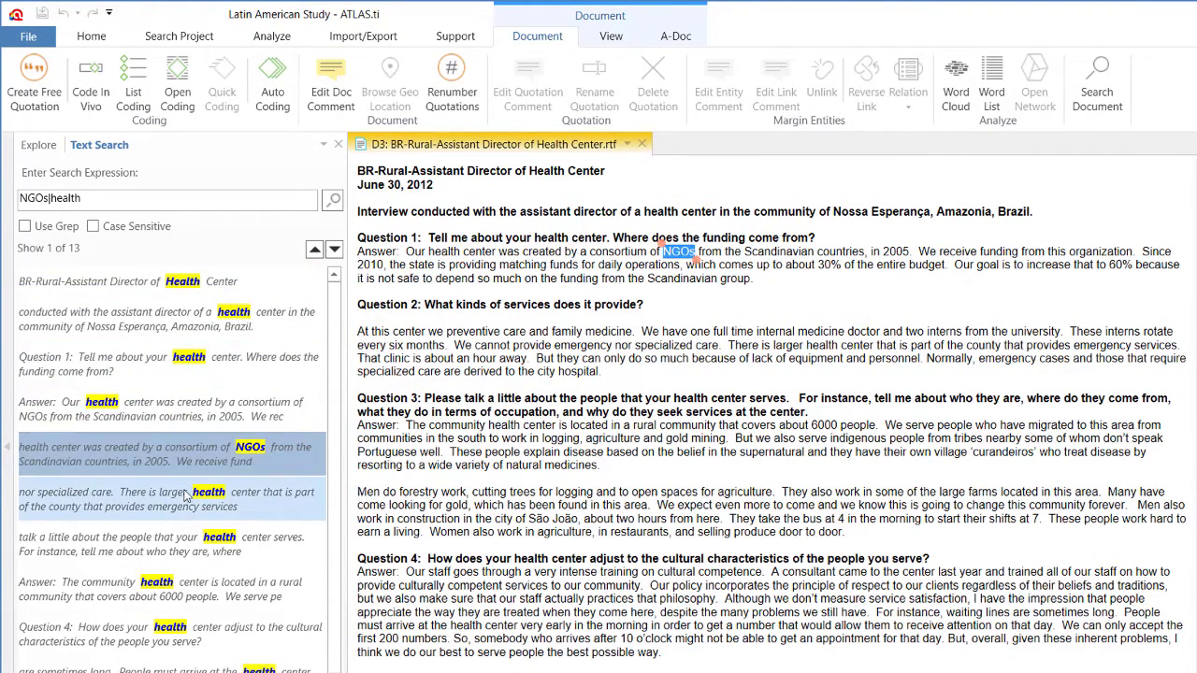
pyautogui.click(184, 505)
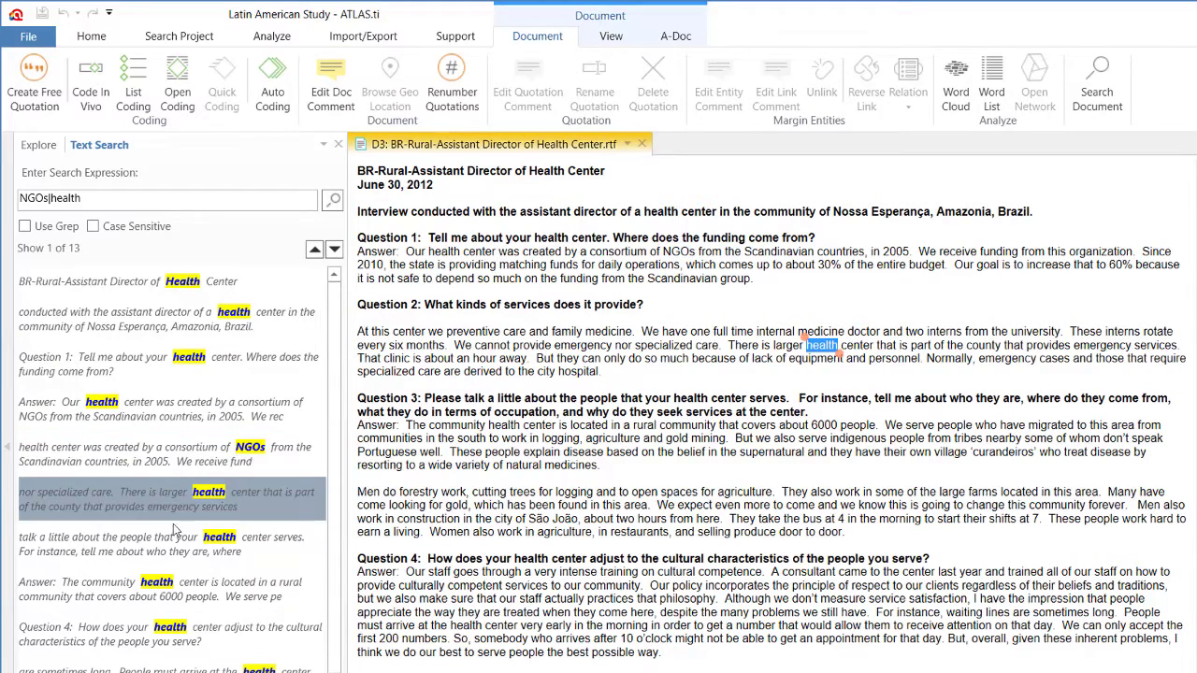
# Step through the remaining hits, including Question 3, the title and Question 2
pyautogui.click(174, 548)
pyautogui.click(215, 321)
pyautogui.click(314, 251)
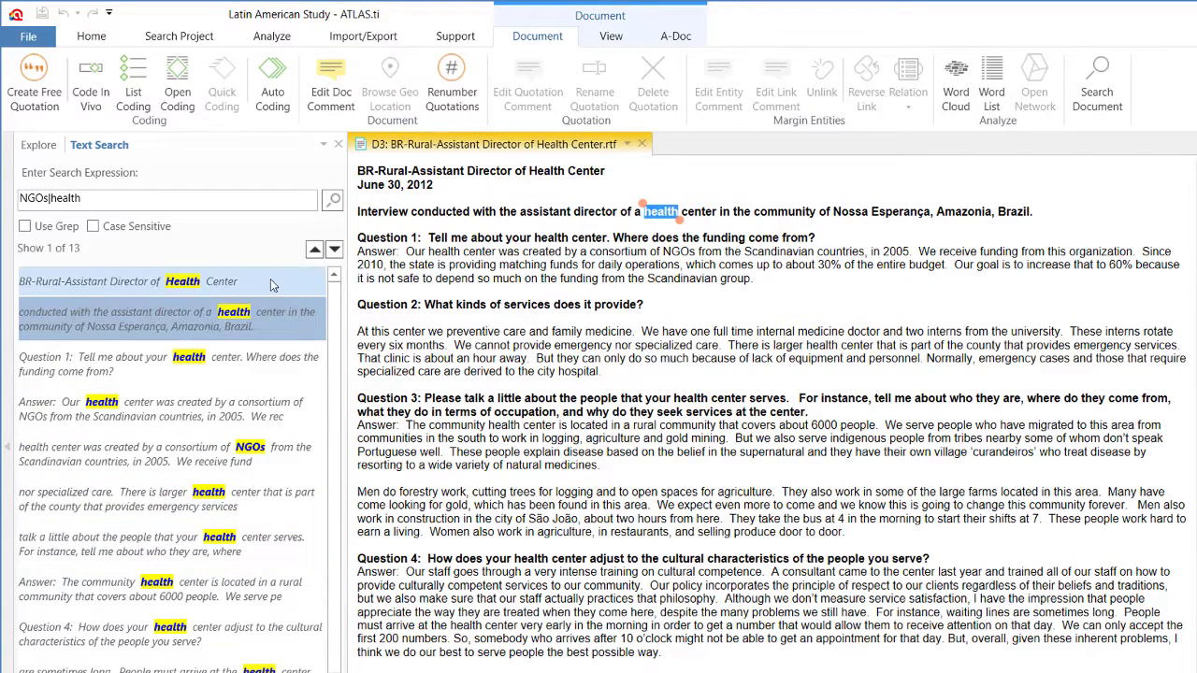
pyautogui.click(335, 250)
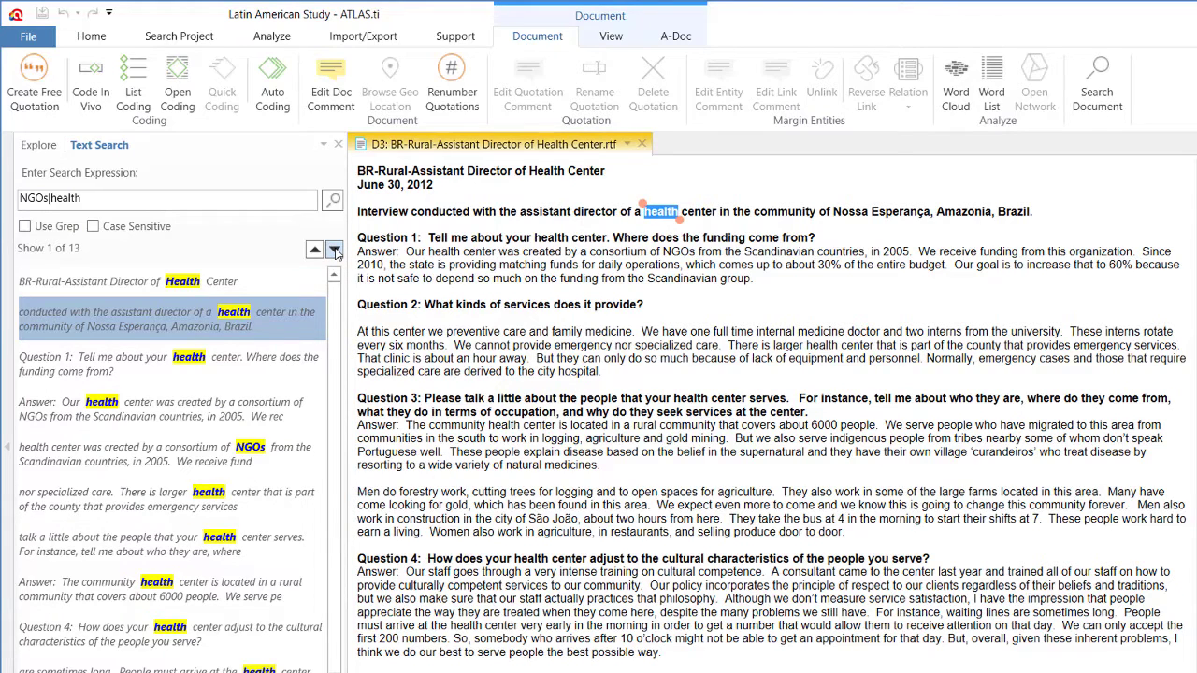
pyautogui.click(335, 250)
pyautogui.click(335, 250)
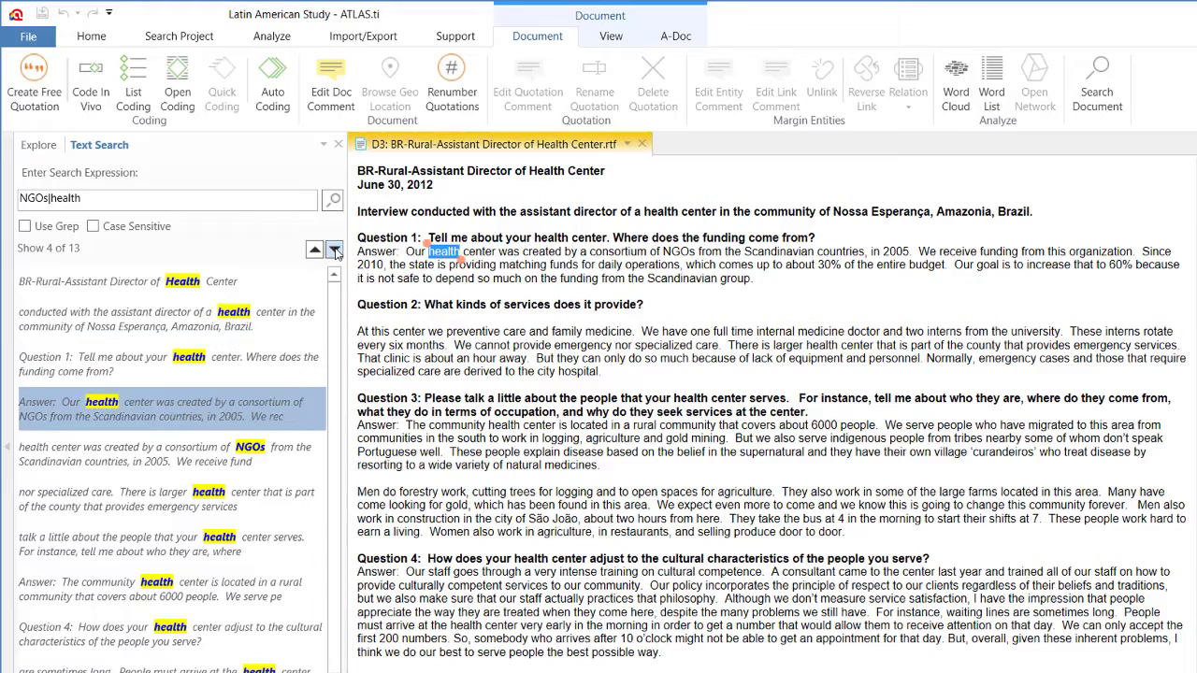
pyautogui.click(335, 251)
pyautogui.click(335, 251)
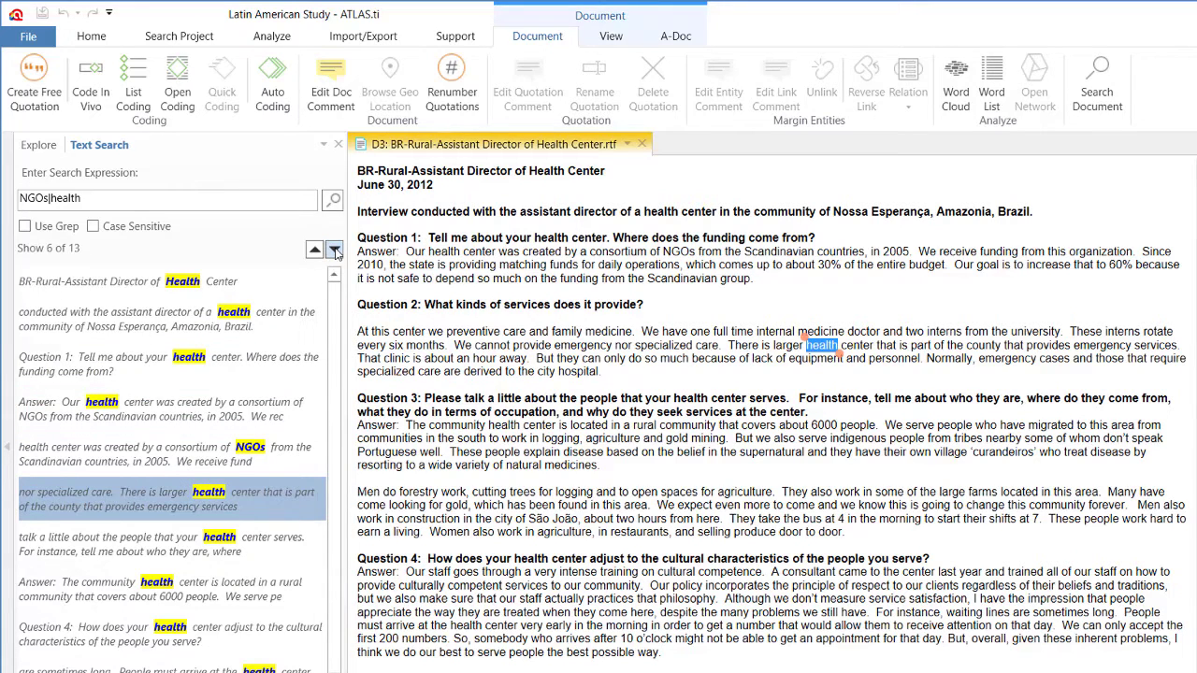
pyautogui.click(119, 202)
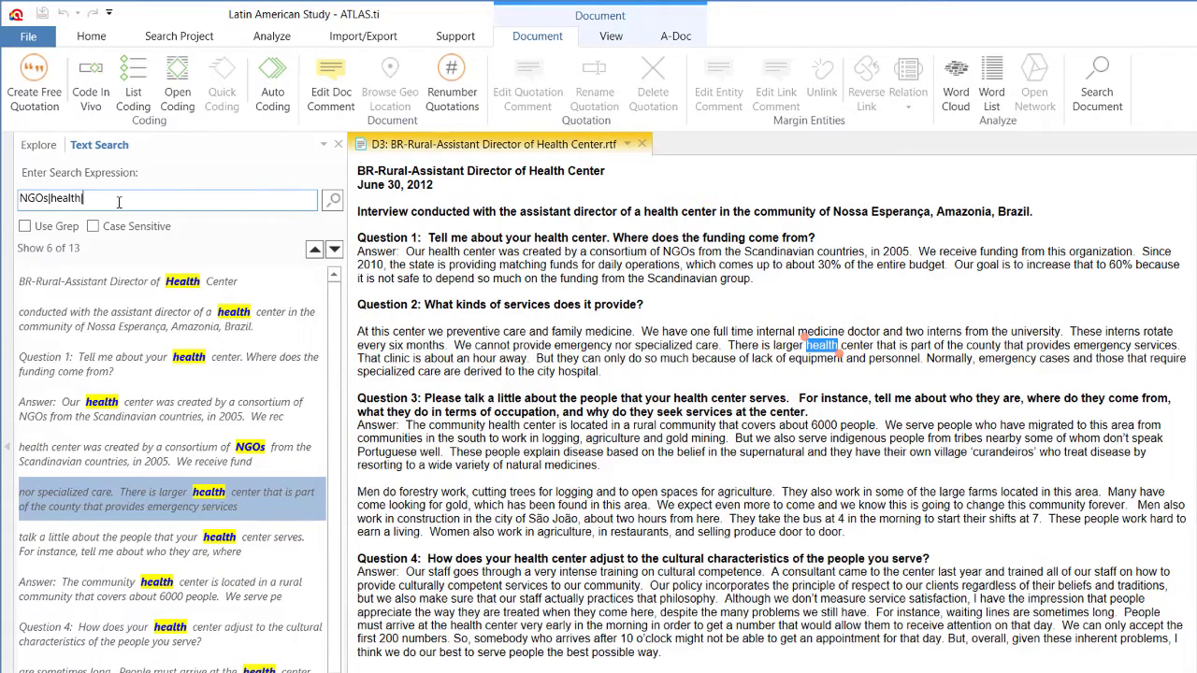
# Extend the expression to 'NGOs|health|community health', run it for 21 hits, and scroll the results
pyautogui.write('|community')
pyautogui.press('BackSpace')
pyautogui.press('BackSpace')
pyautogui.write('ty health')
pyautogui.click(334, 203)
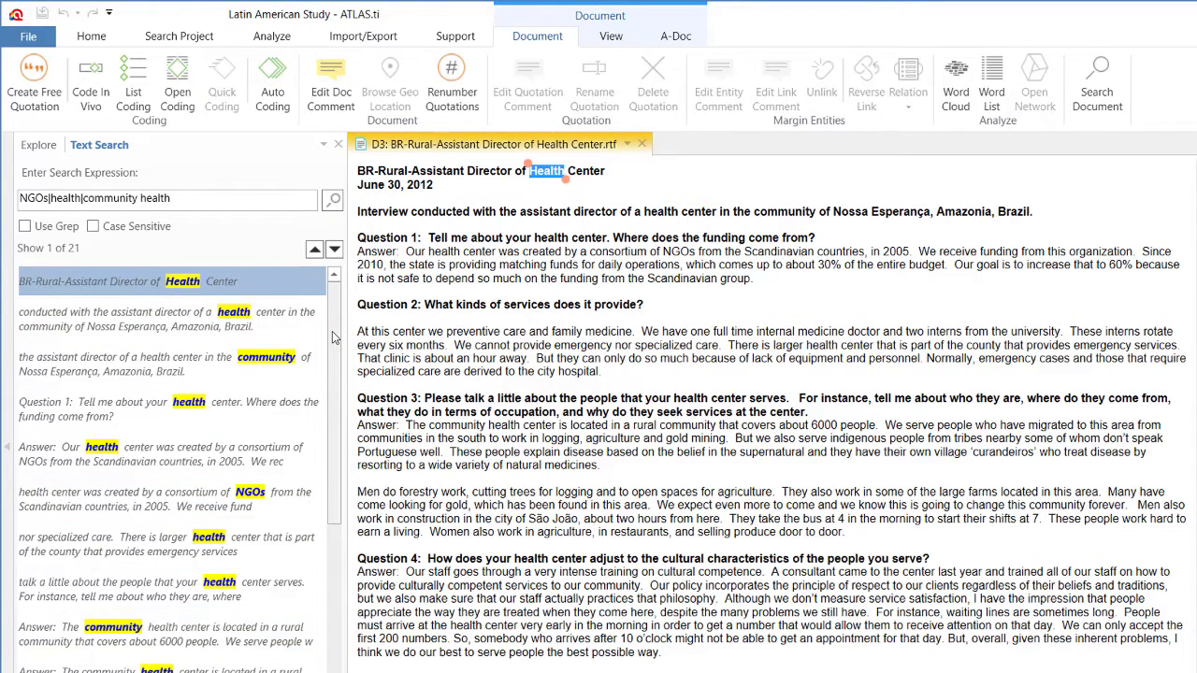
pyautogui.moveTo(335, 348); pyautogui.dragTo(339, 313)
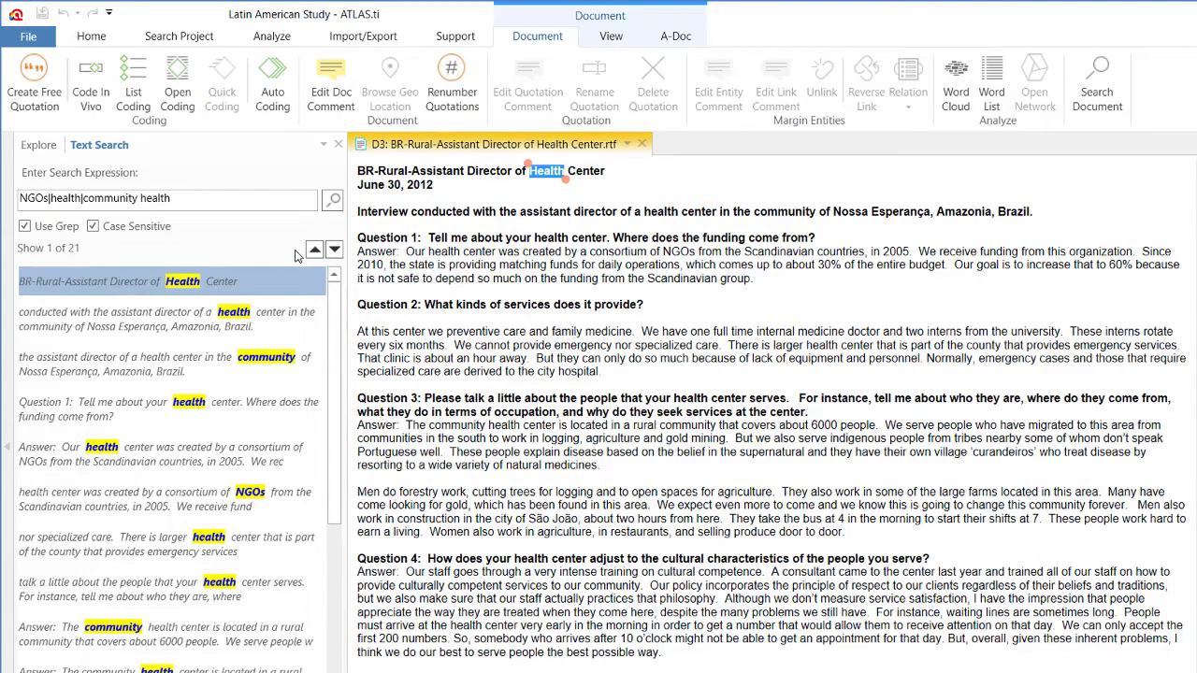
# Re-run the search, visit hits in Question 1, the first answer and Question 3, then close D3
pyautogui.click(333, 202)
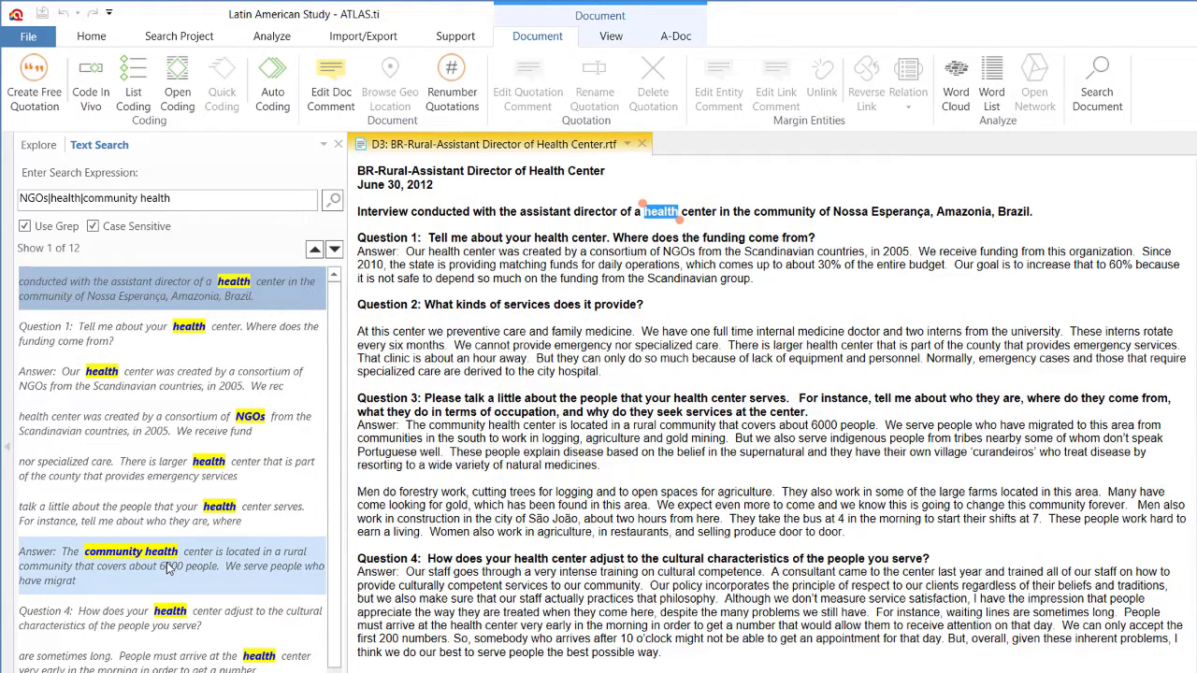
pyautogui.click(224, 333)
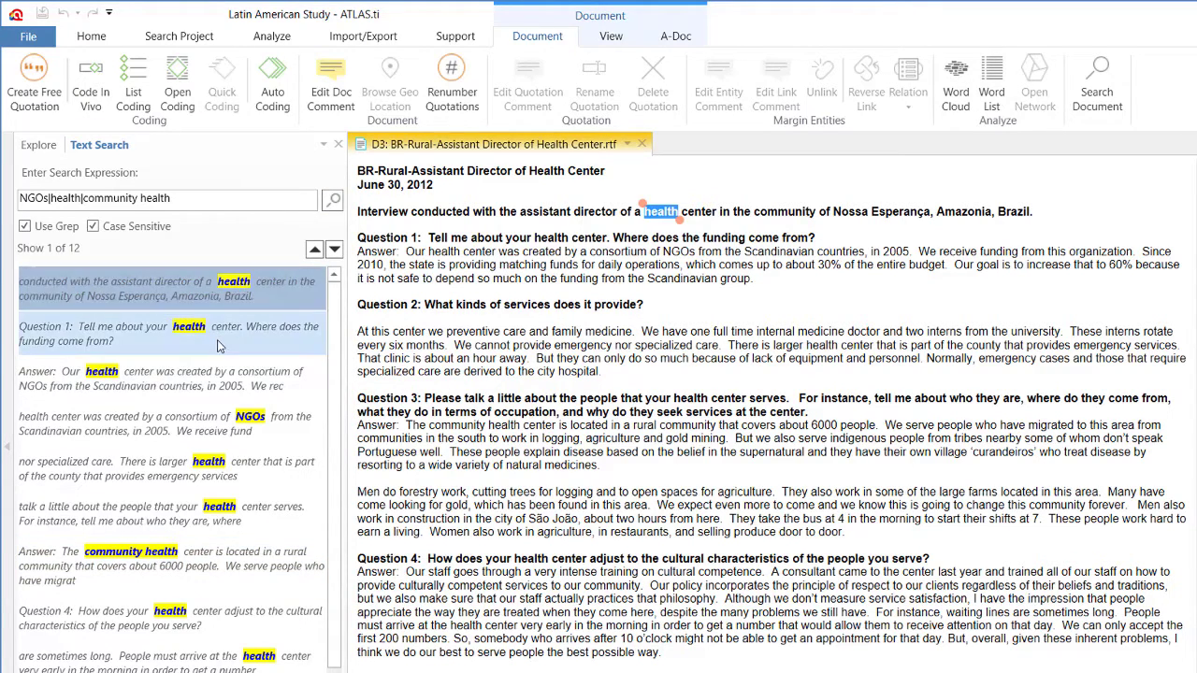
pyautogui.click(211, 424)
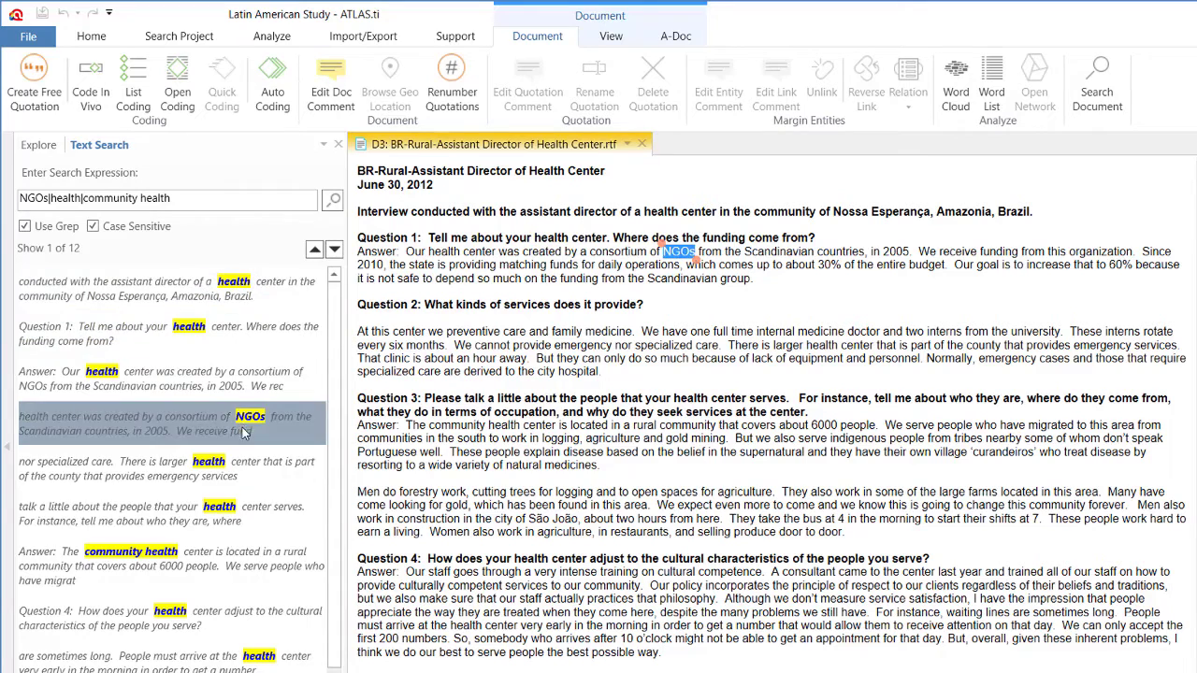
pyautogui.click(164, 556)
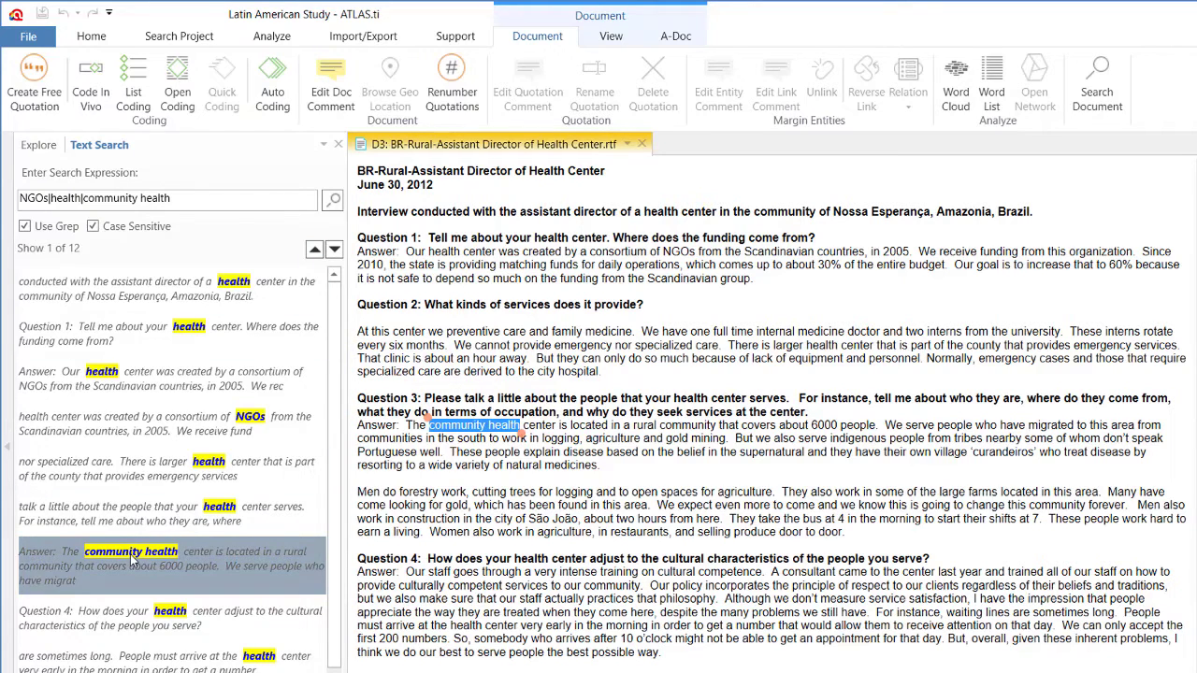
pyautogui.click(171, 503)
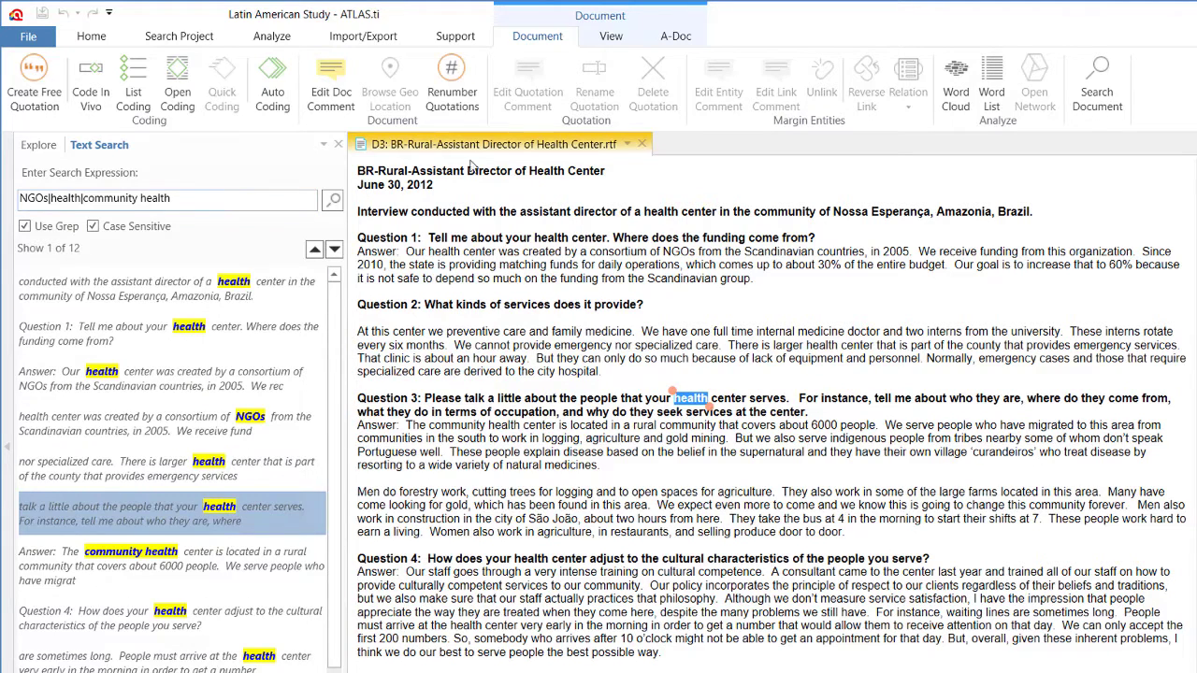
pyautogui.click(642, 144)
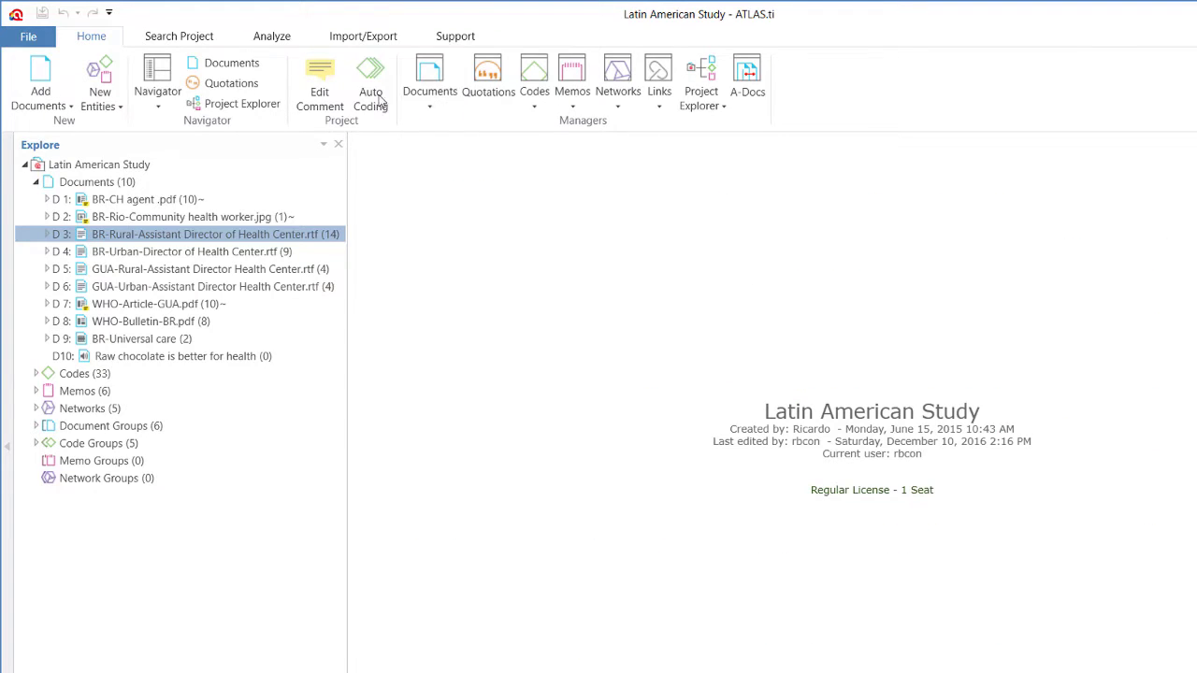
# Show the Search Project options and uncheck every scope element type
pyautogui.click(180, 37)
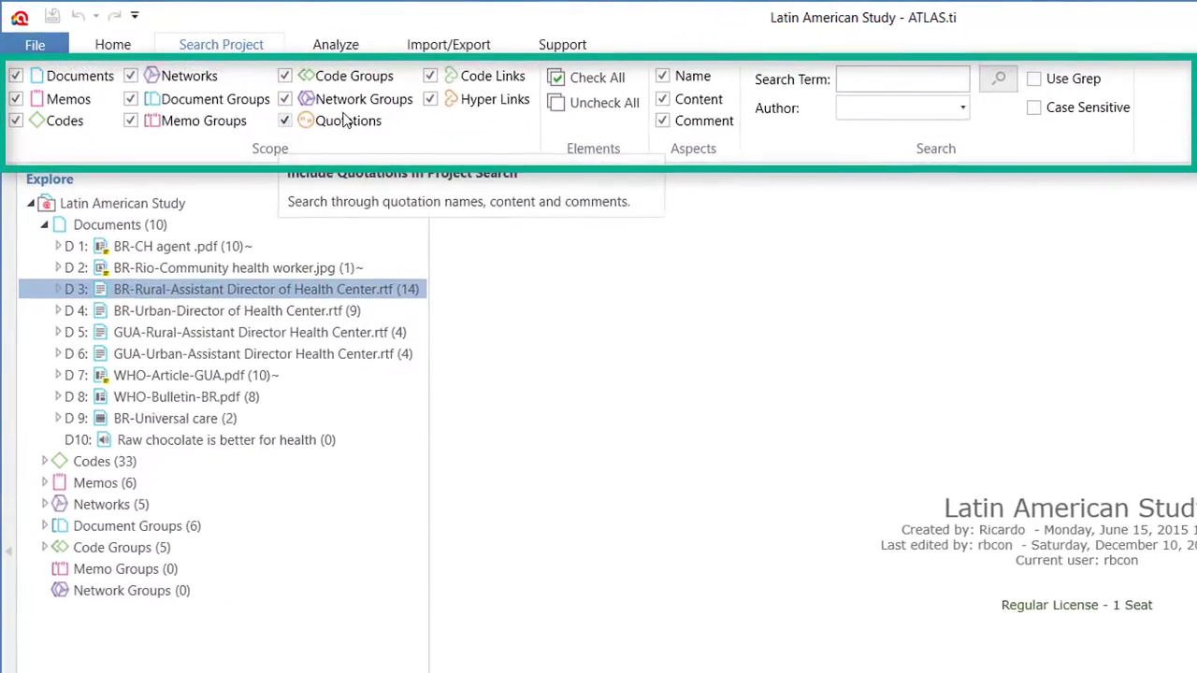
pyautogui.click(581, 110)
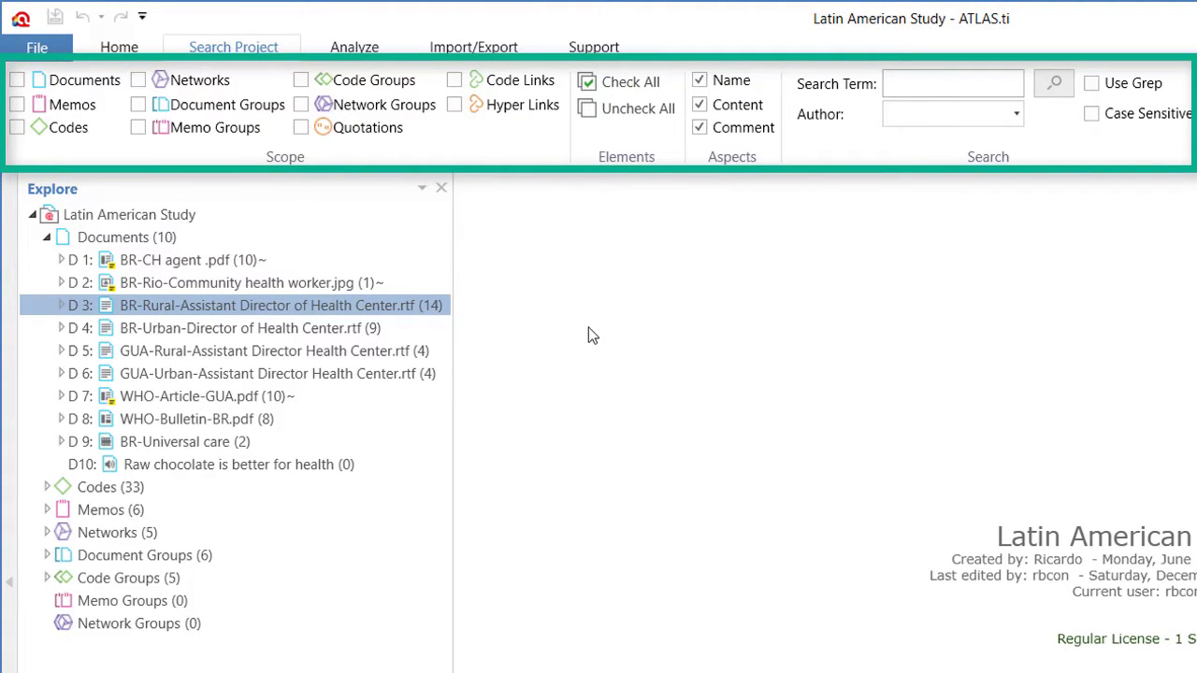
# Search the project's Documents, Memos and Quotations for 'health'
pyautogui.click(947, 82)
pyautogui.write('health')
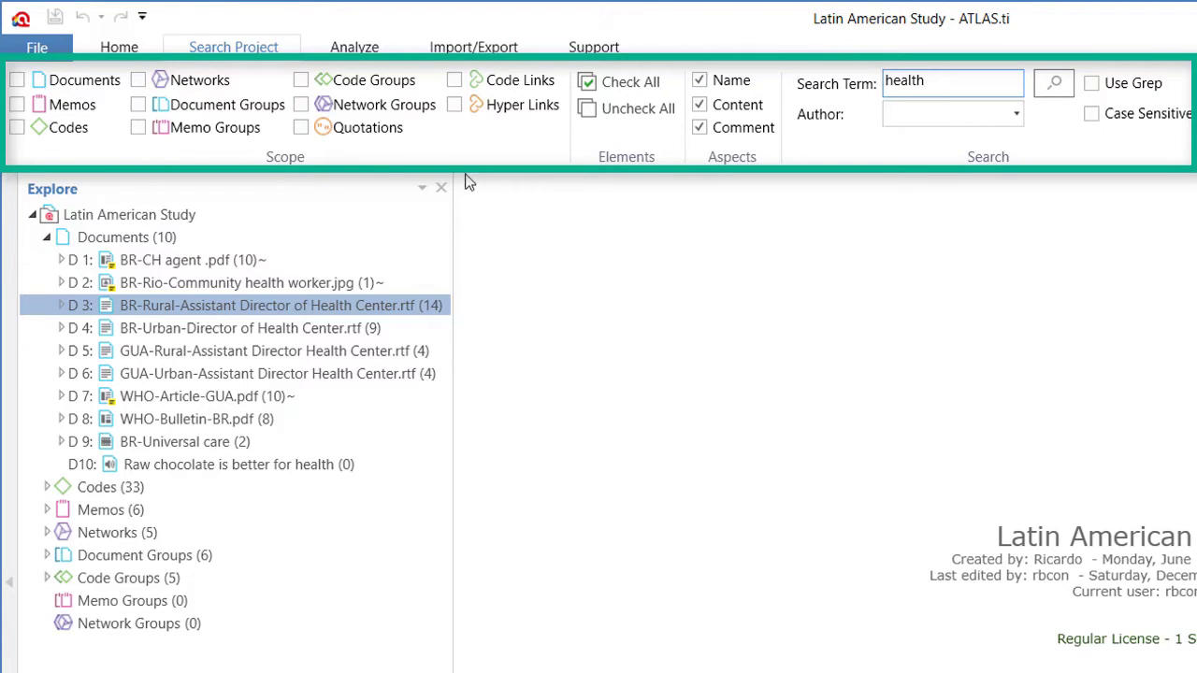
pyautogui.click(16, 80)
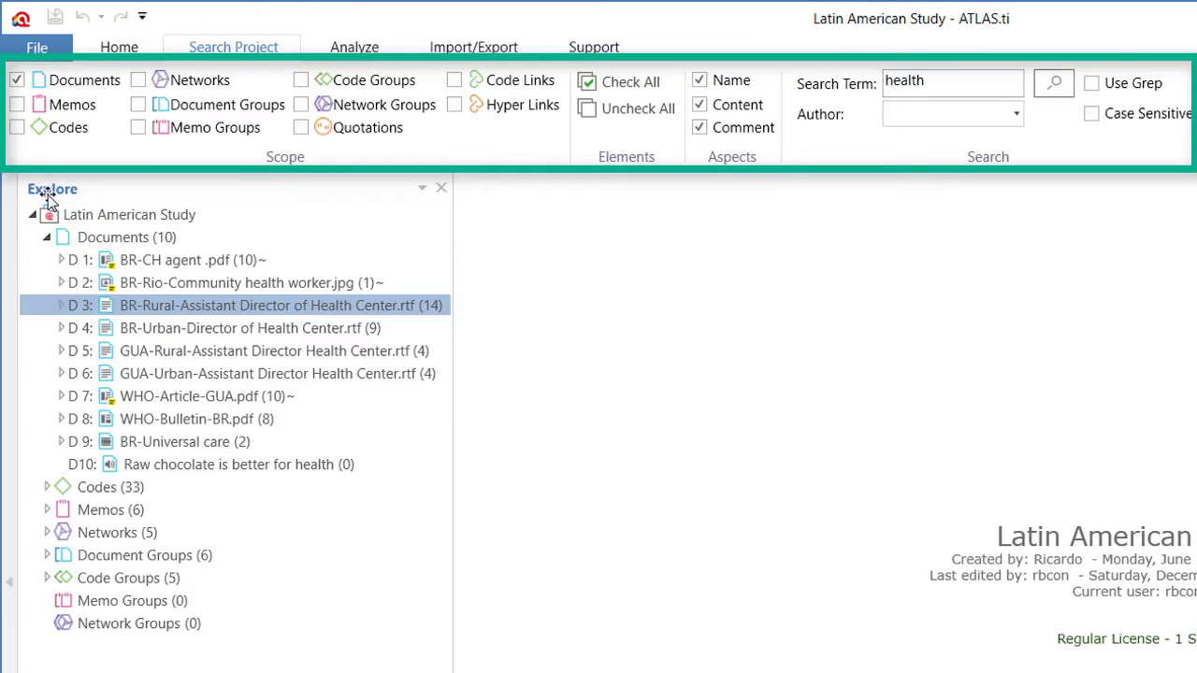
pyautogui.click(17, 104)
pyautogui.click(300, 128)
pyautogui.click(1053, 83)
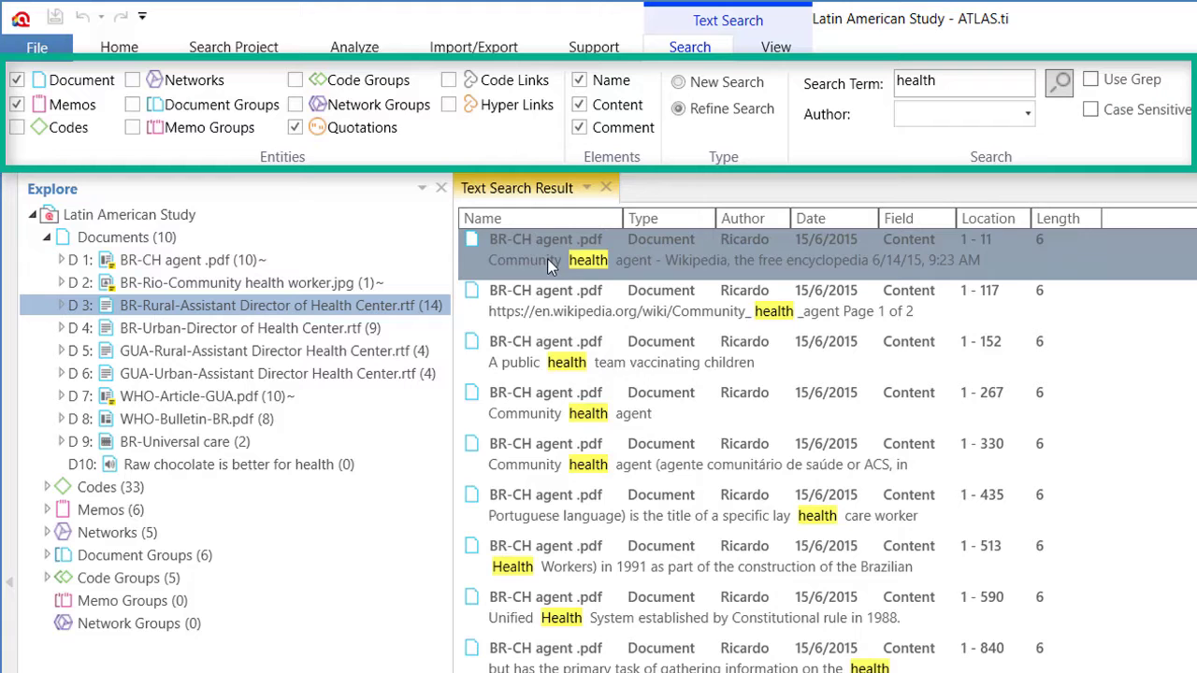
pyautogui.doubleClick(547, 258)
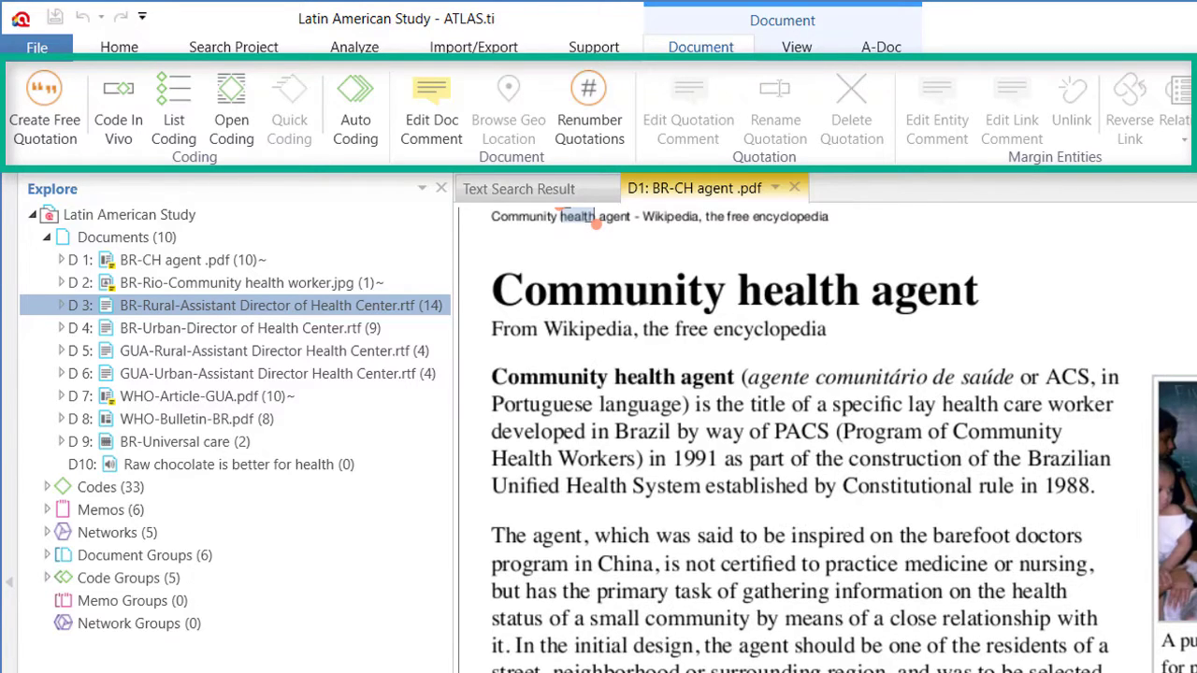
pyautogui.scroll(2, 594, 223)
pyautogui.hscroll(-2, 567, 242)
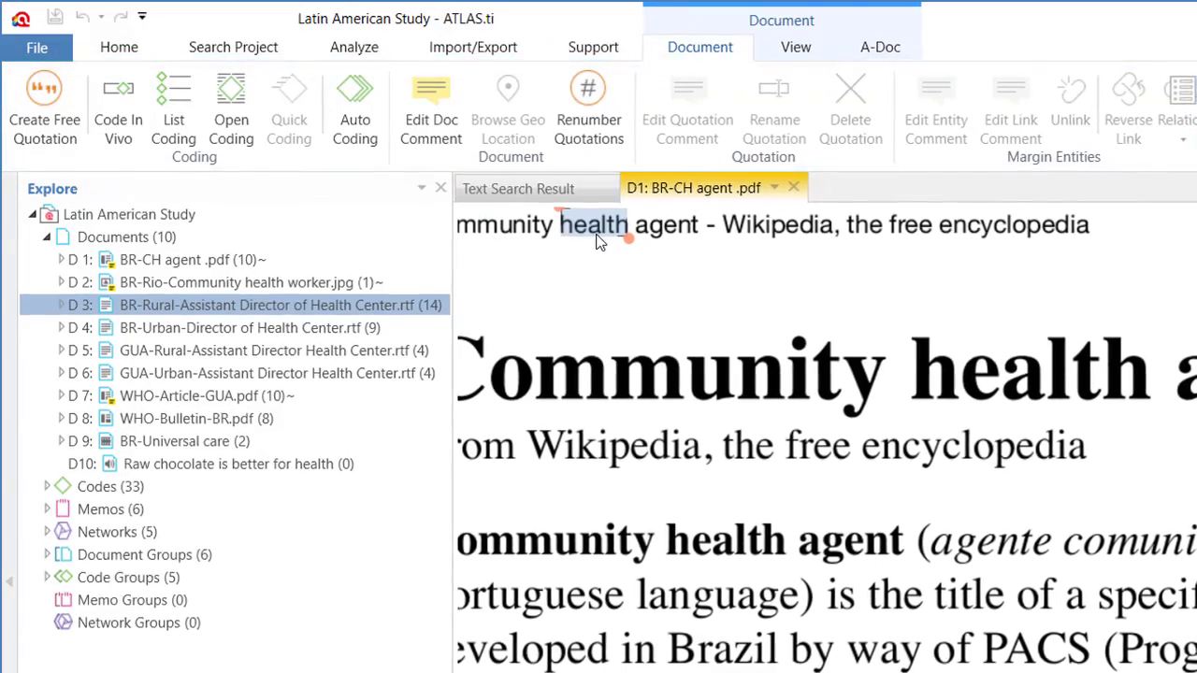
pyautogui.click(515, 187)
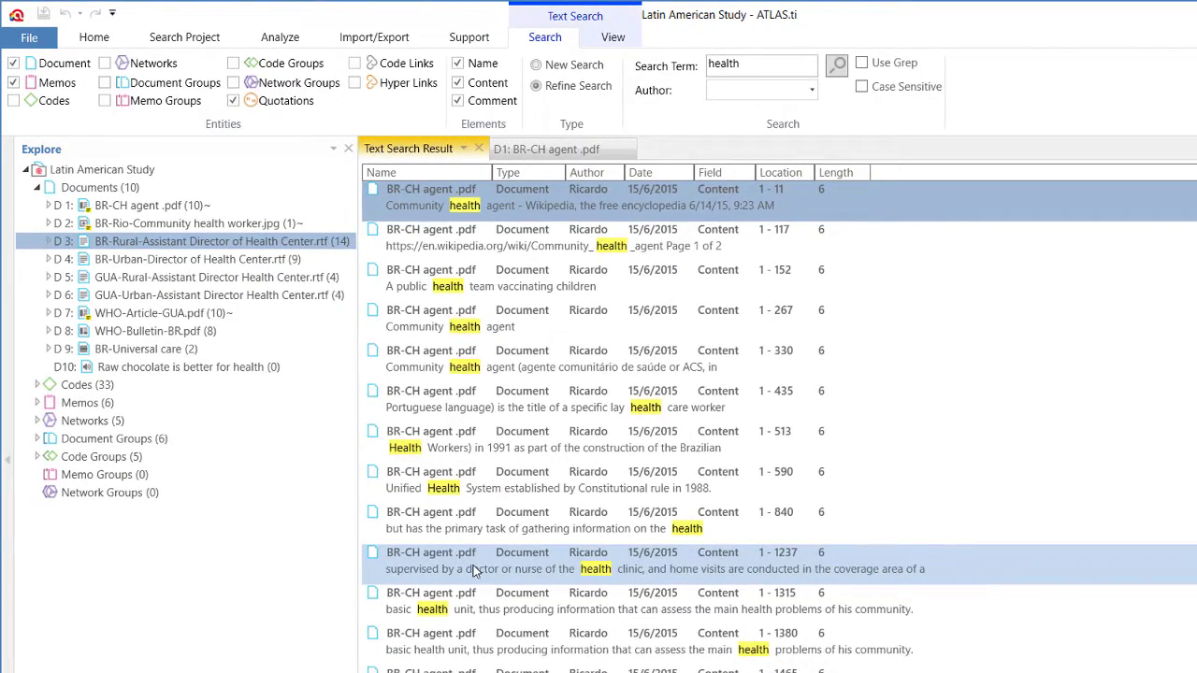
pyautogui.doubleClick(473, 565)
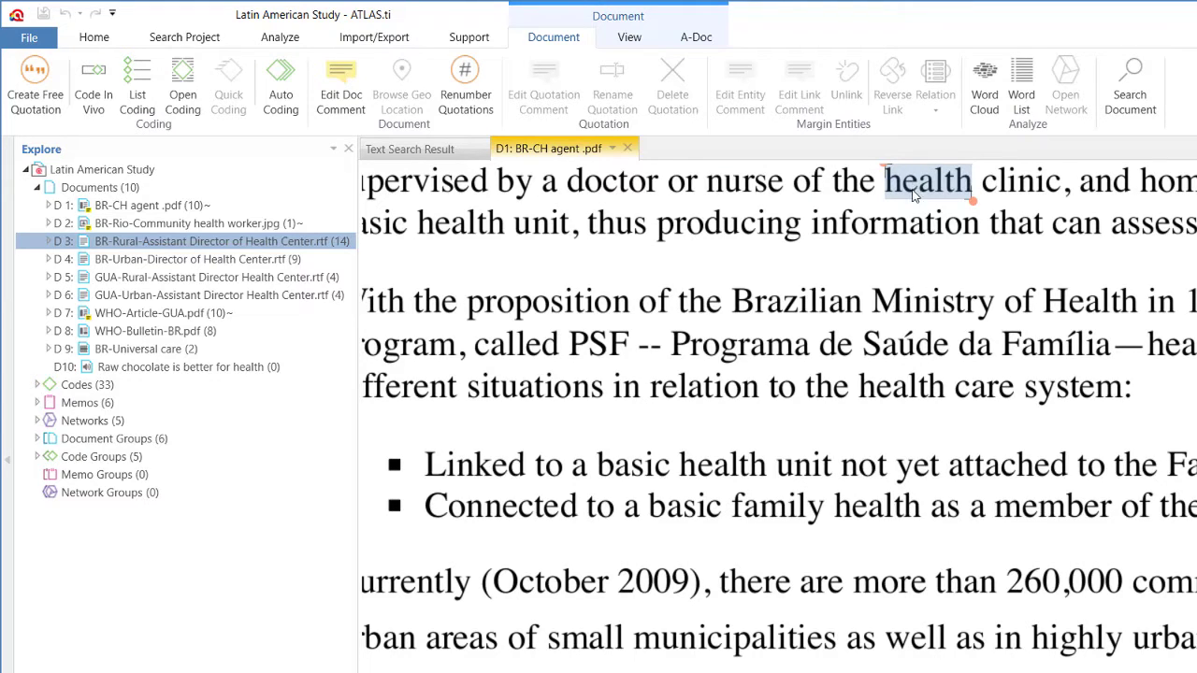
pyautogui.scroll(1, 819, 325)
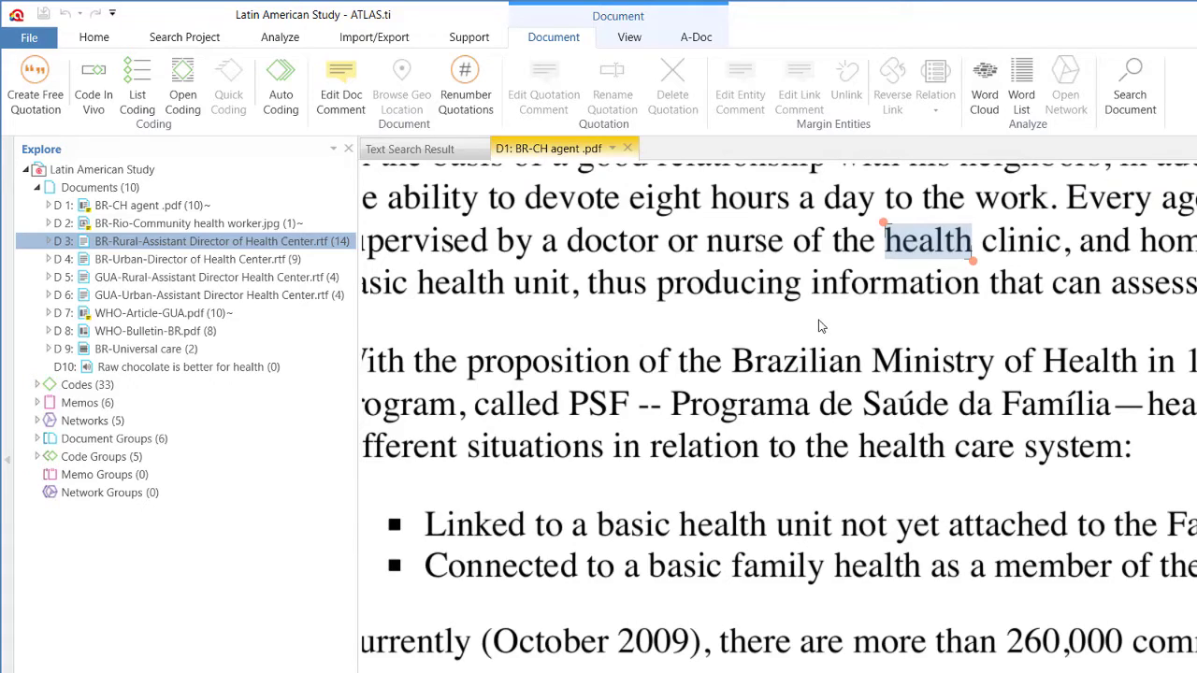
pyautogui.click(628, 148)
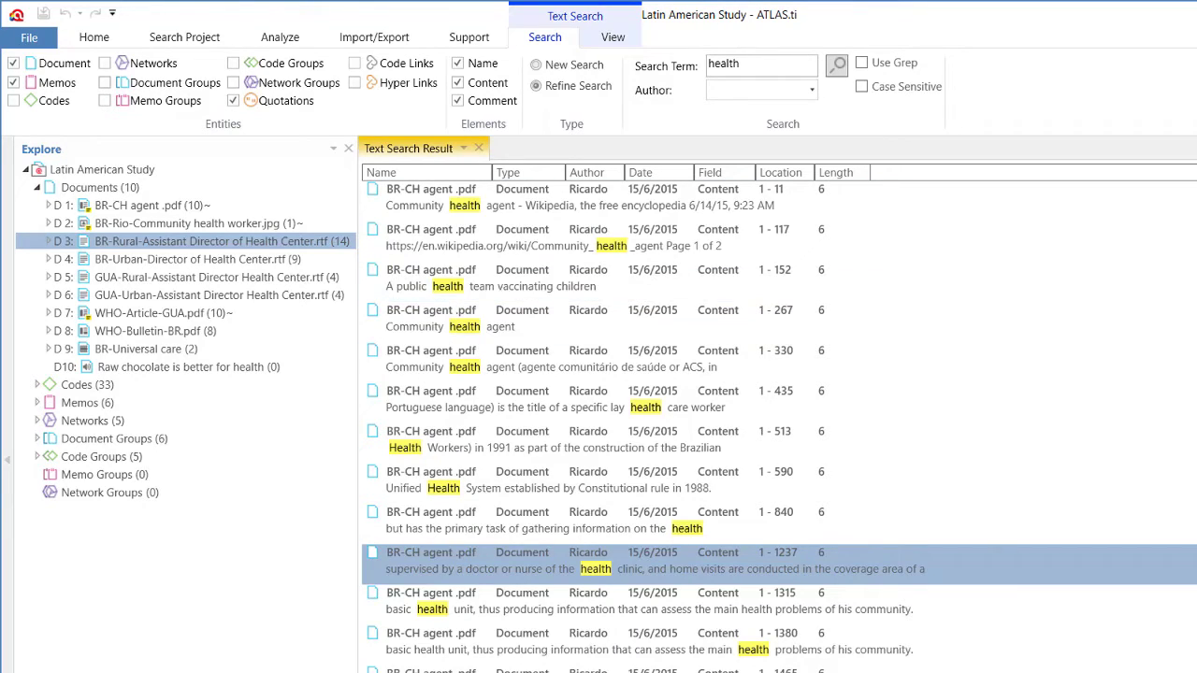
pyautogui.scroll(-1, 1132, 259)
pyautogui.scroll(-8, 1132, 281)
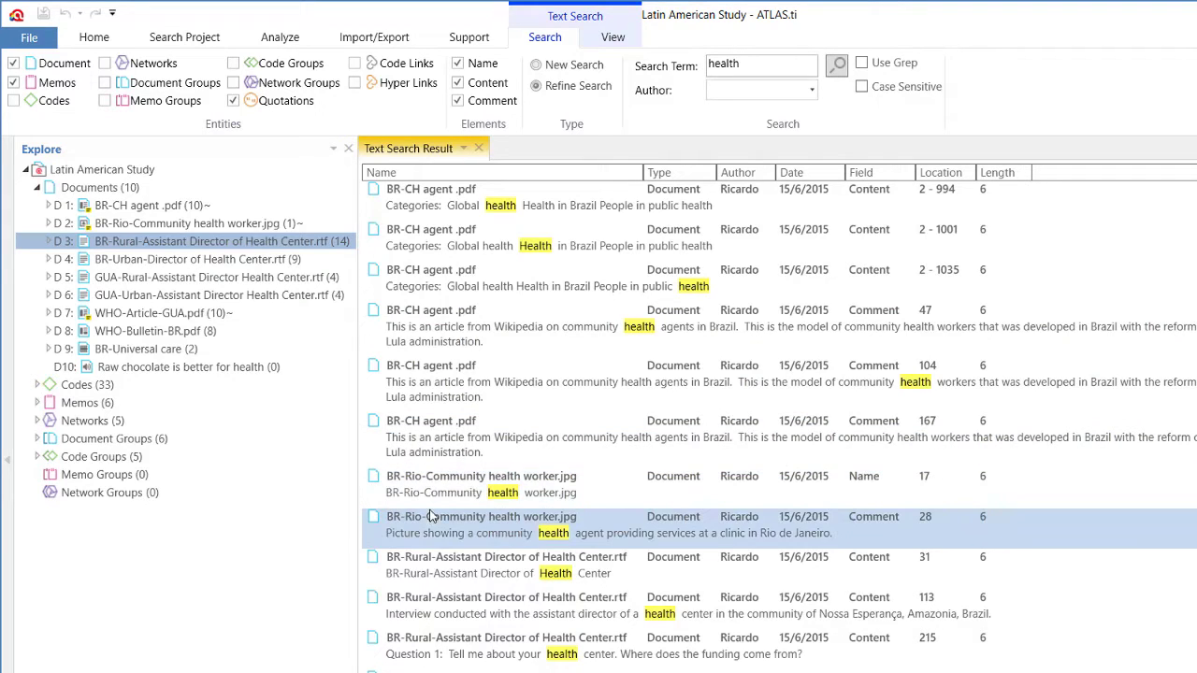
pyautogui.doubleClick(445, 570)
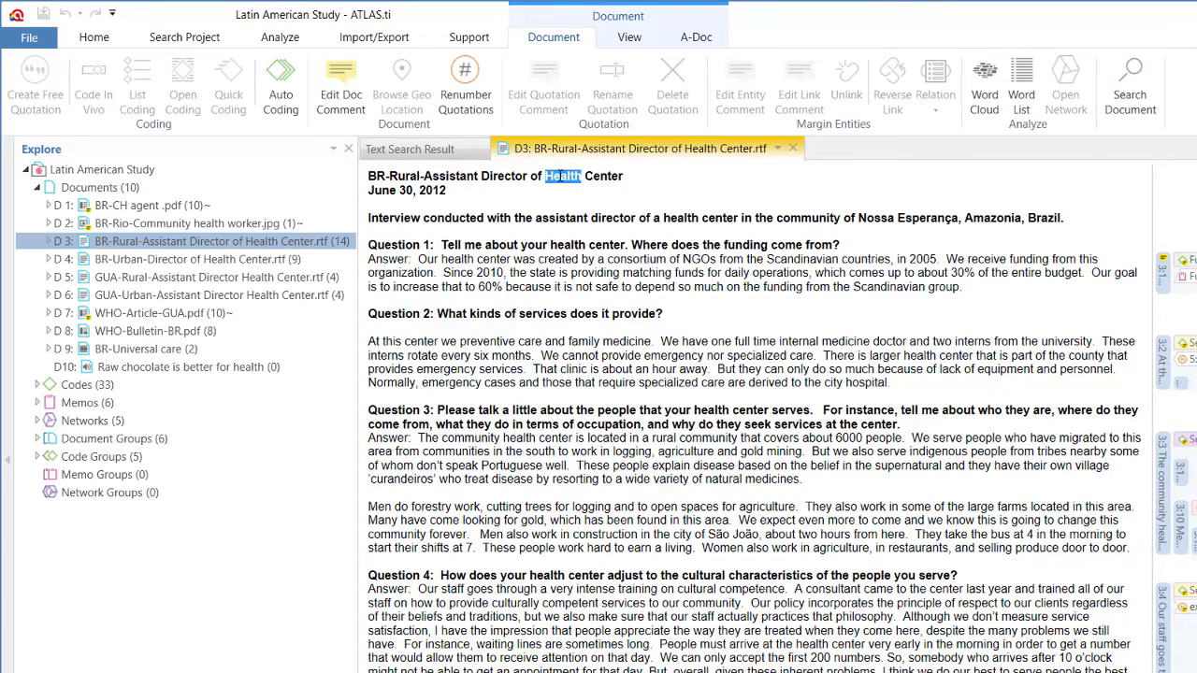
pyautogui.click(430, 150)
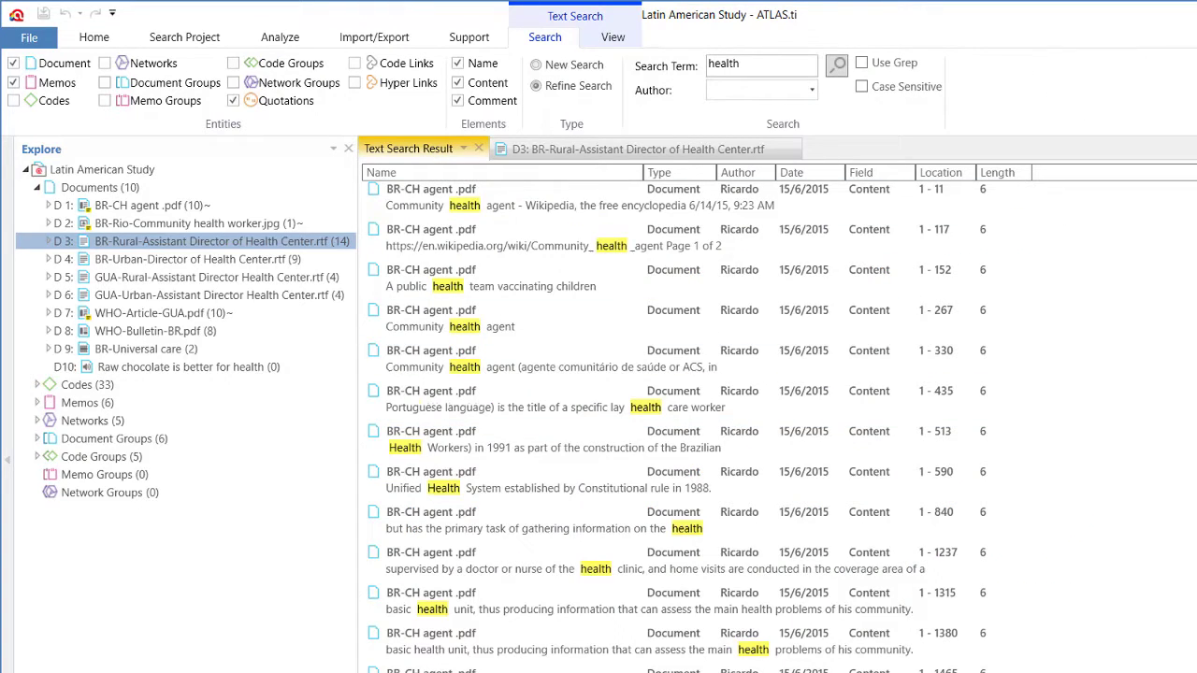
pyautogui.scroll(-12, 777, 421)
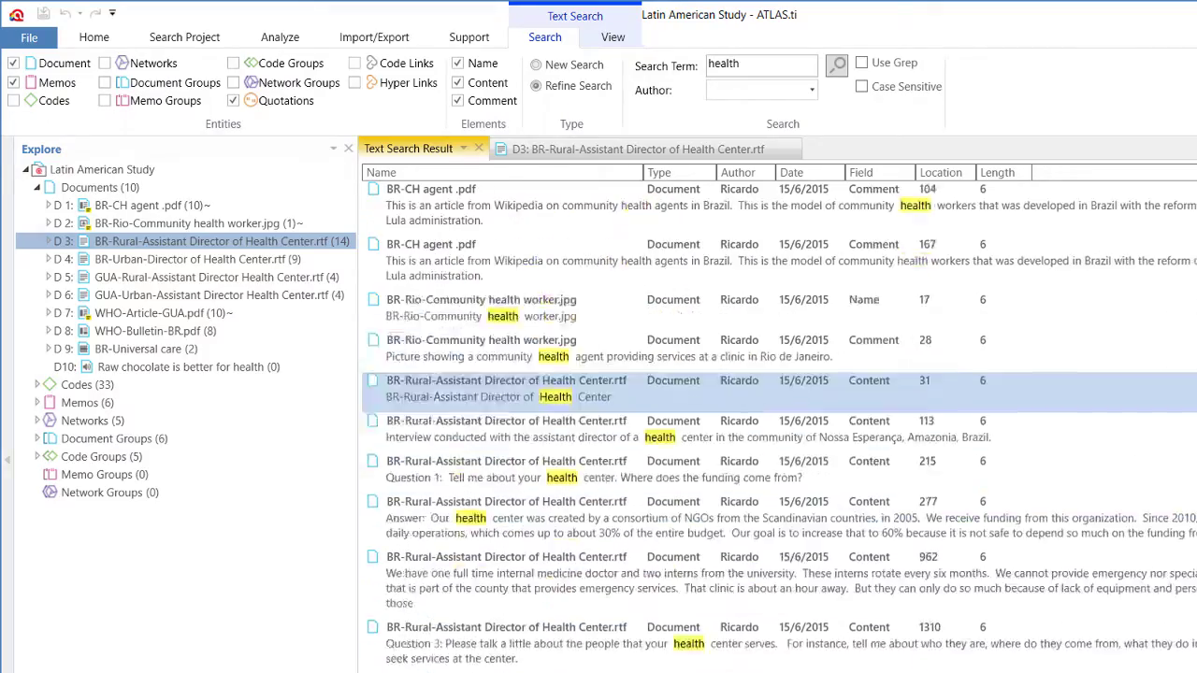
pyautogui.scroll(-15, 776, 421)
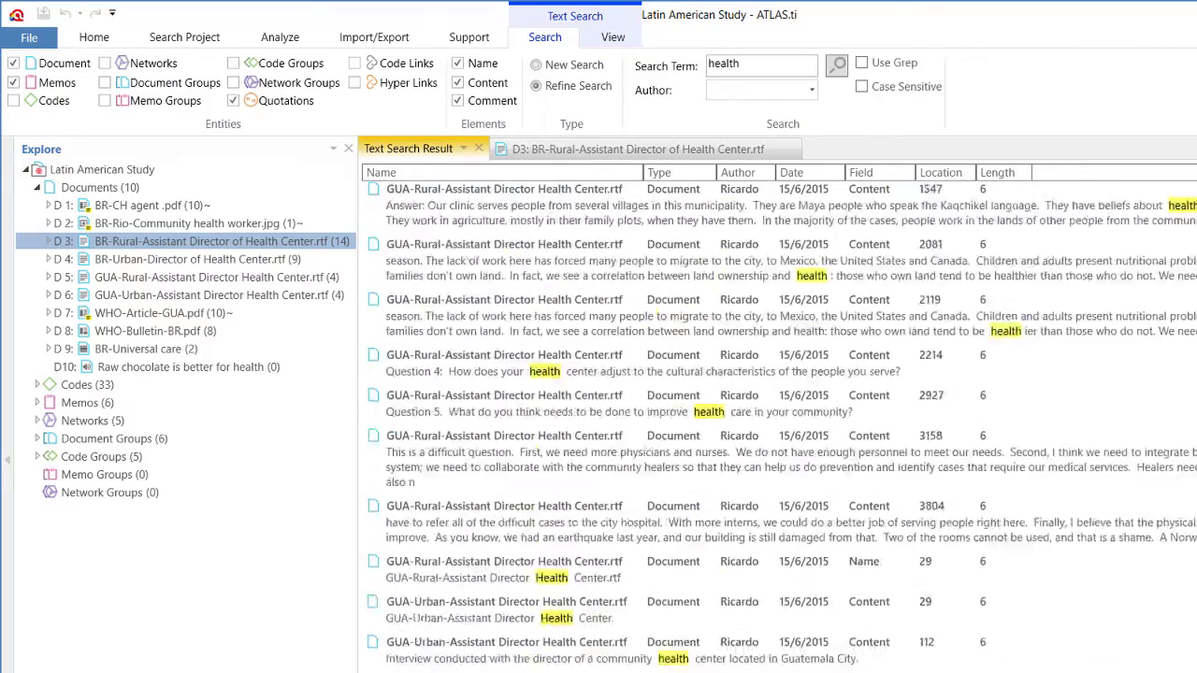
pyautogui.scroll(-15, 776, 421)
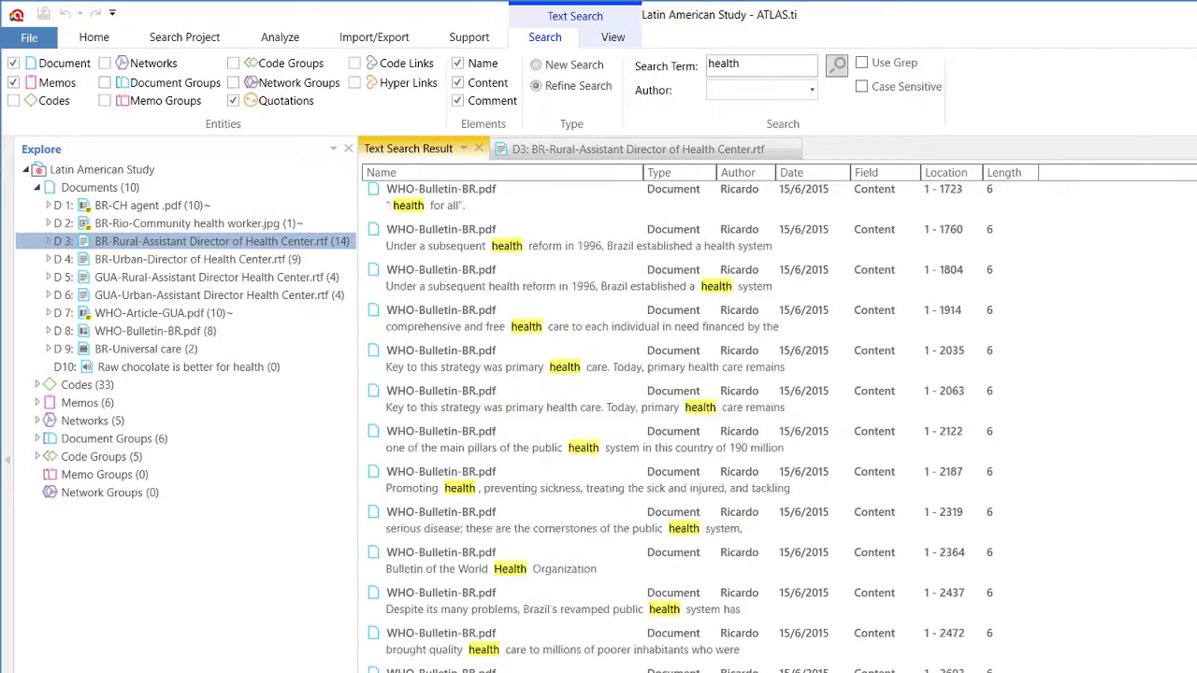
pyautogui.scroll(-15, 777, 421)
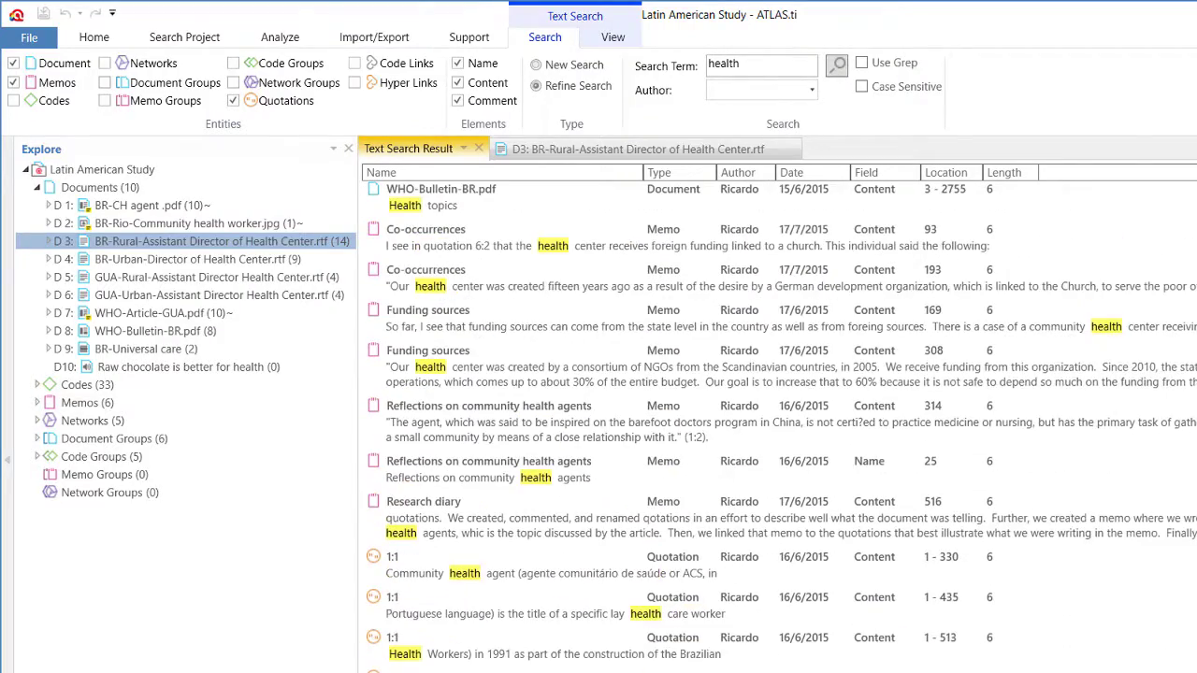
pyautogui.click(462, 382)
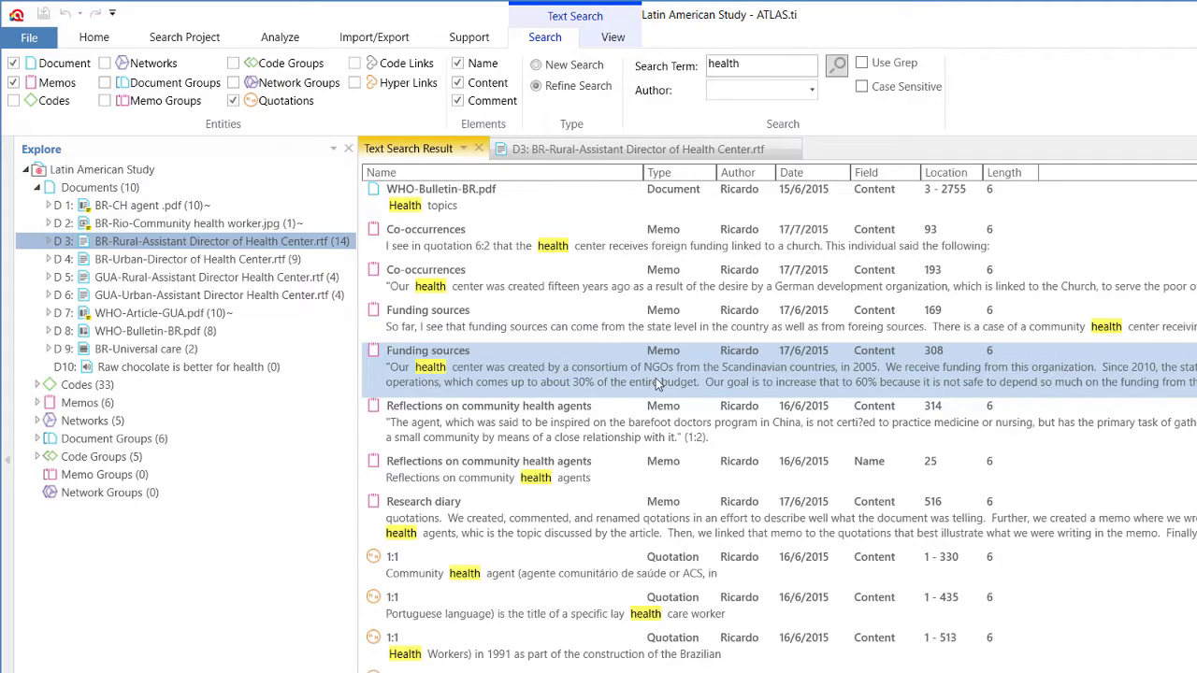
pyautogui.doubleClick(455, 373)
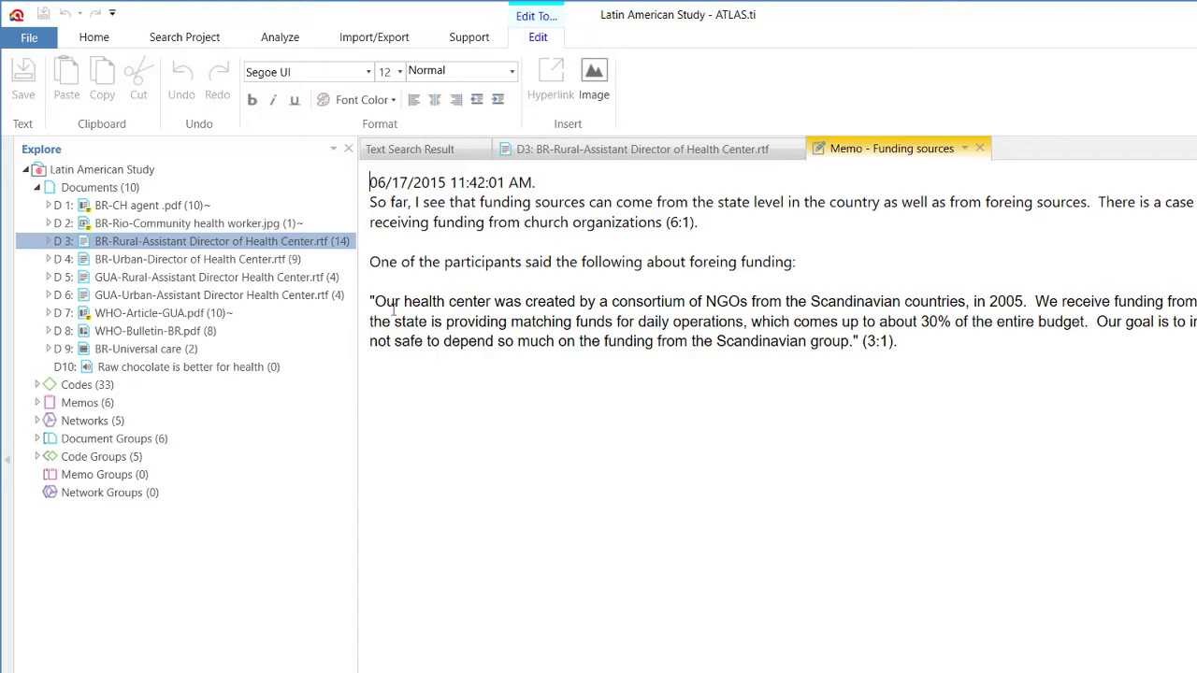
pyautogui.moveTo(375, 301); pyautogui.dragTo(904, 304)
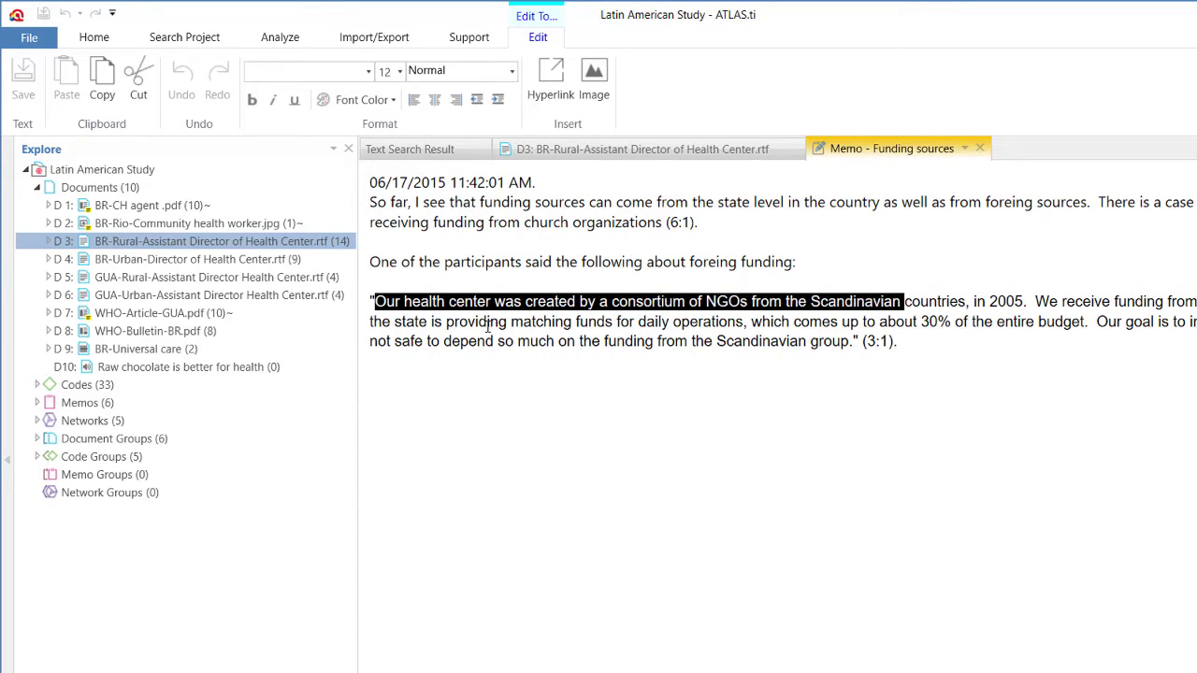
pyautogui.click(429, 304)
pyautogui.moveTo(429, 304); pyautogui.dragTo(400, 304)
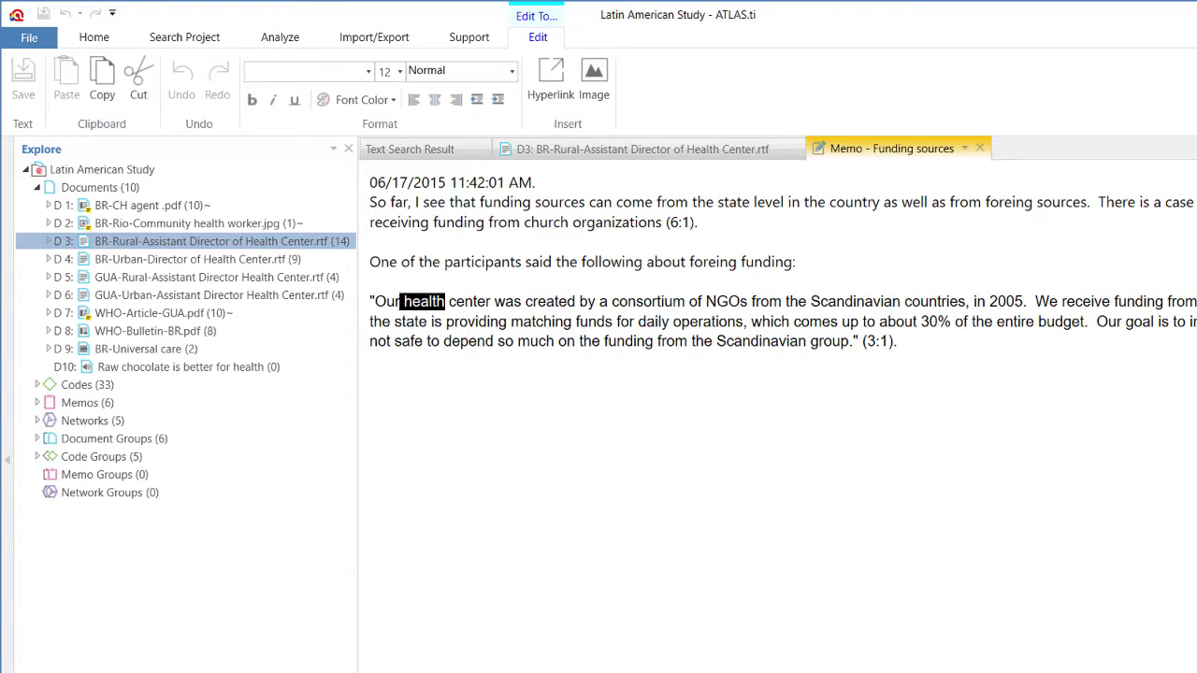
pyautogui.click(980, 148)
# Open the 1:1 Community health agent quotation hit, then close the BR-CH agent and D3 documents
pyautogui.click(421, 150)
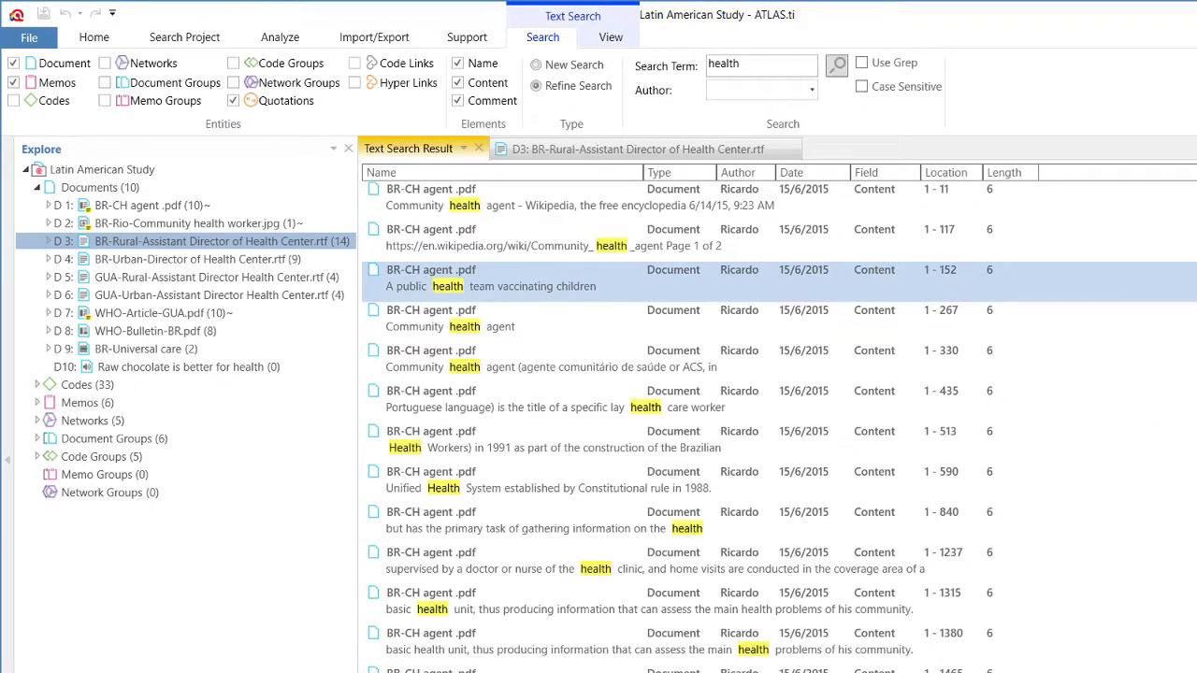
pyautogui.scroll(-15, 776, 420)
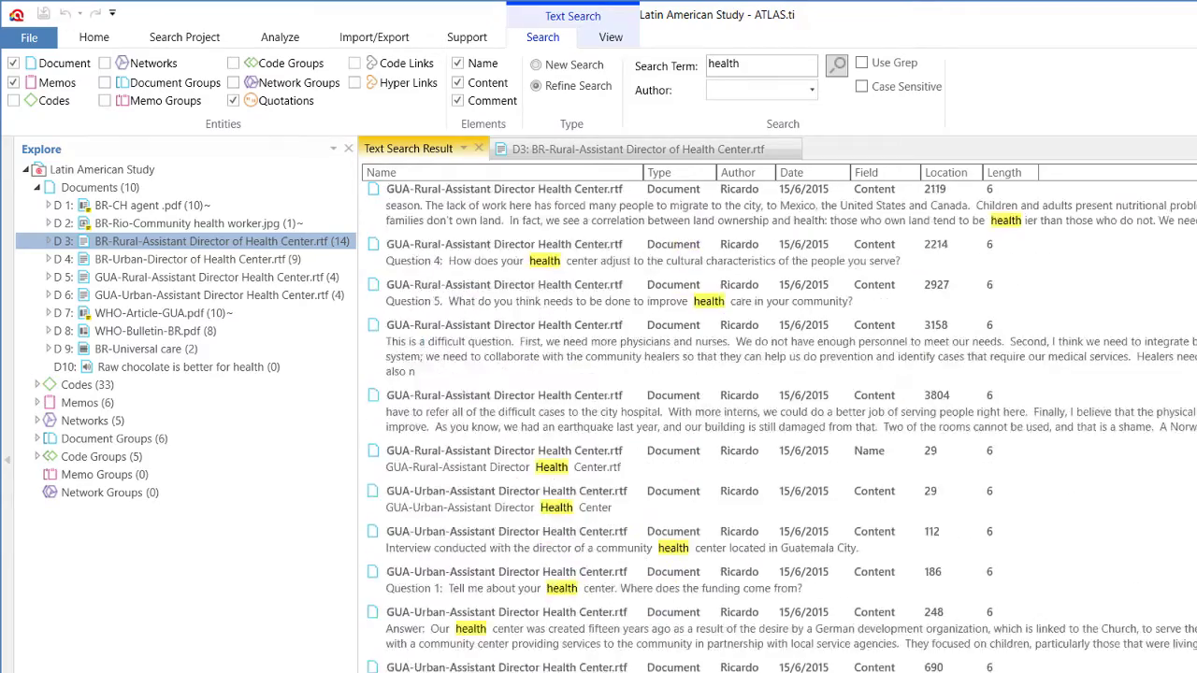
pyautogui.scroll(-15, 776, 421)
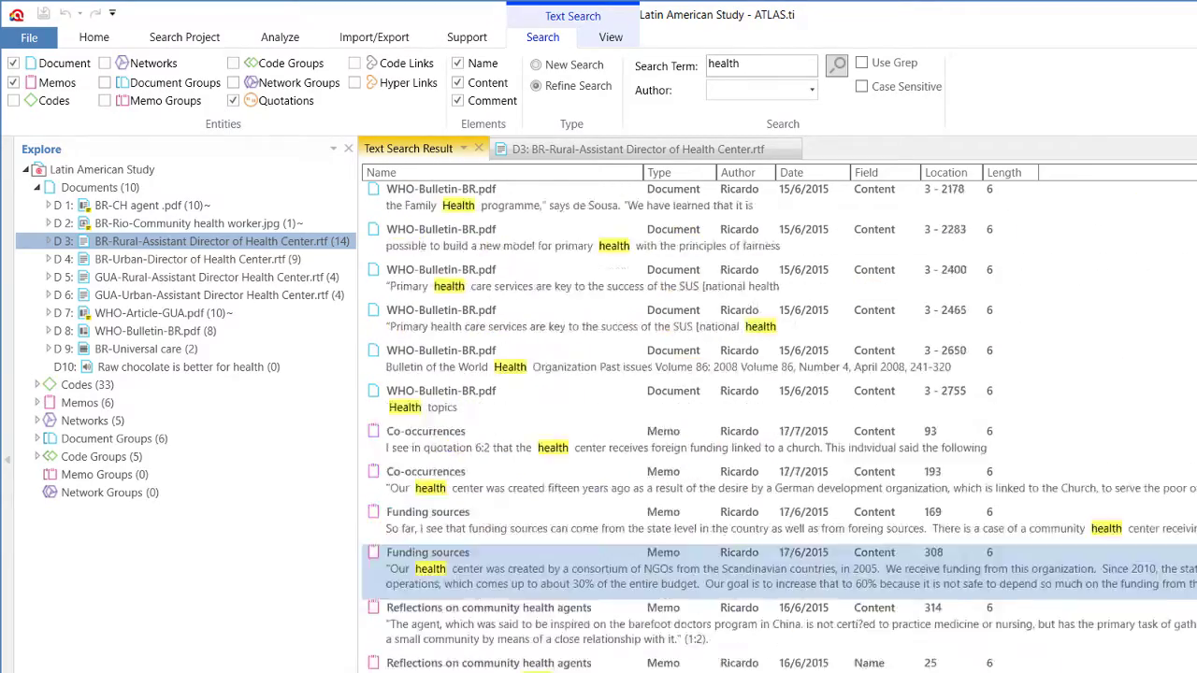
pyautogui.scroll(5, 777, 426)
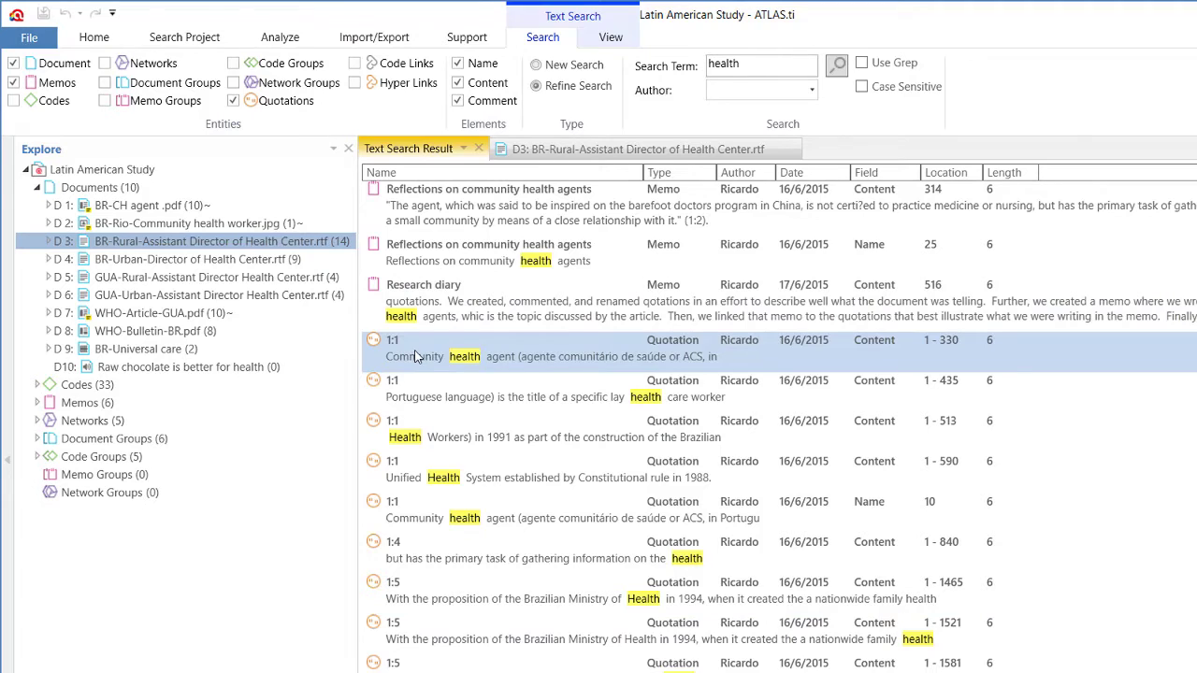
pyautogui.doubleClick(416, 357)
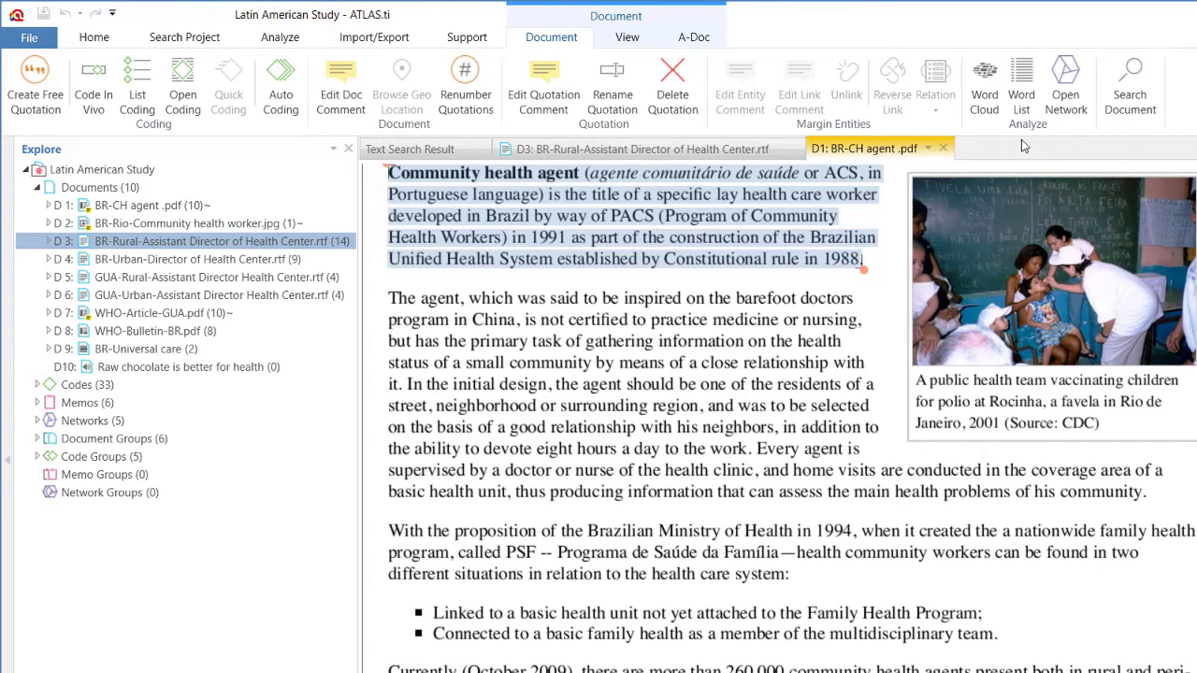
pyautogui.click(943, 149)
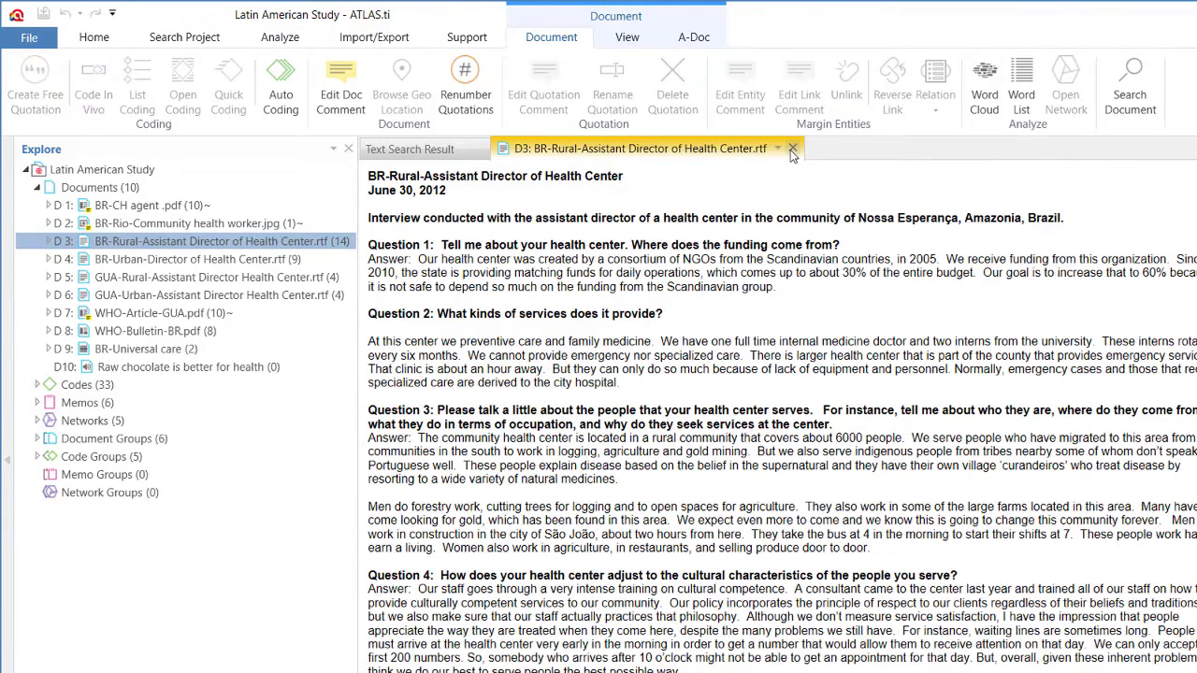
pyautogui.click(792, 150)
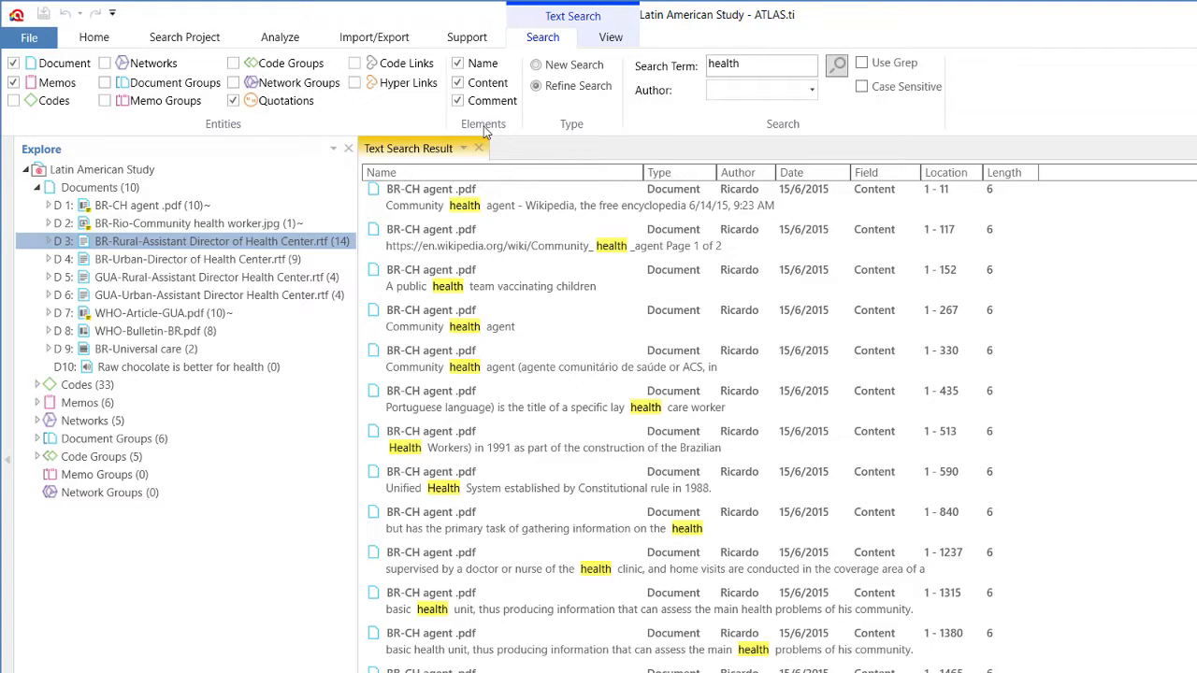
pyautogui.click(457, 65)
pyautogui.click(457, 63)
# Search the project for 'community health' with Use Grep and Case Sensitive turned on
pyautogui.moveTo(751, 67); pyautogui.dragTo(689, 73)
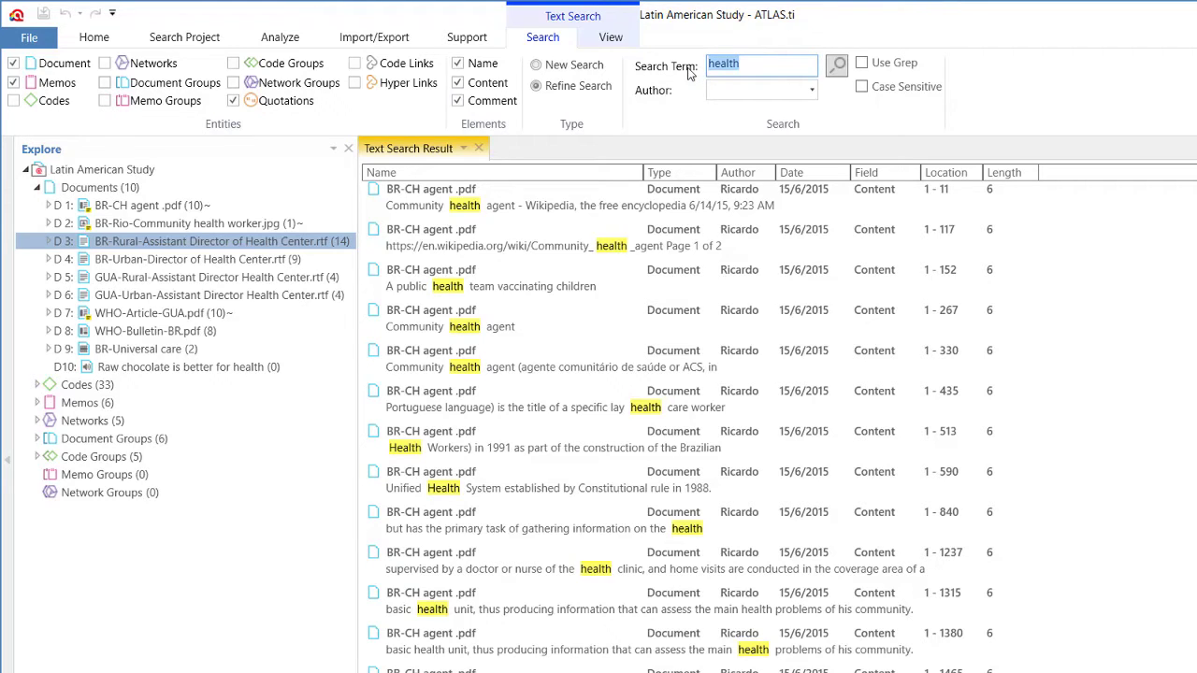
pyautogui.write('community health')
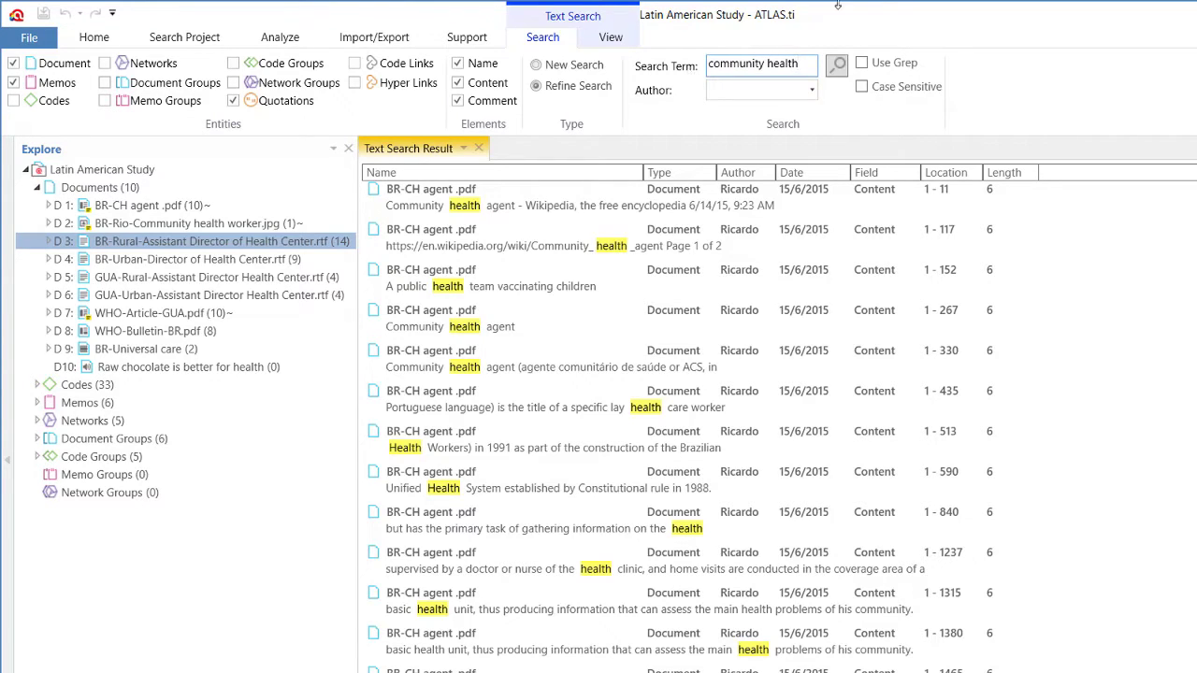
pyautogui.click(861, 63)
pyautogui.click(861, 86)
pyautogui.click(837, 69)
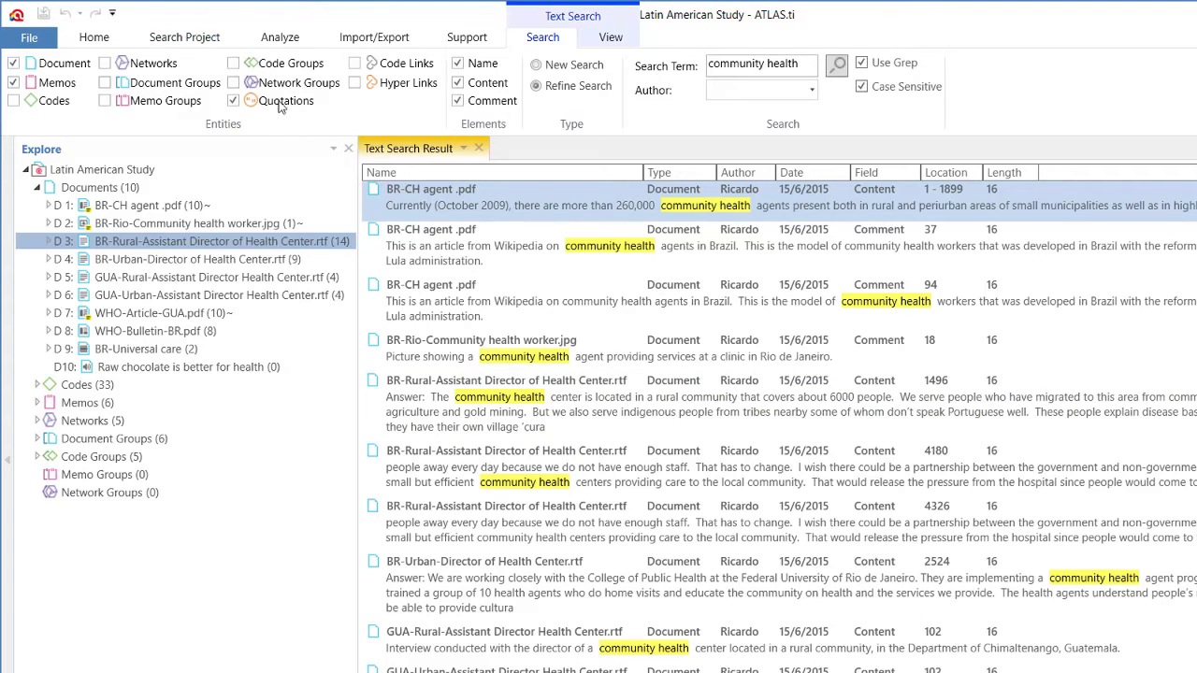
# Rerun the 'community health' search on memos only, then view and close the Reflections on community health agents memo
pyautogui.click(12, 63)
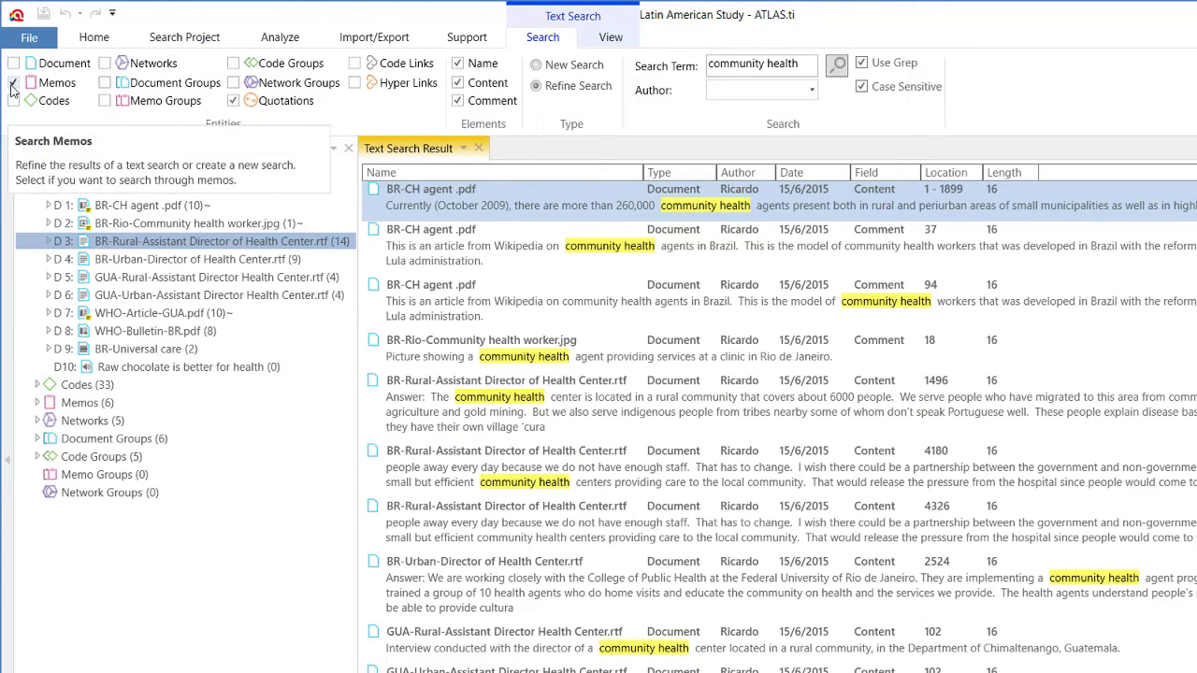
pyautogui.click(234, 101)
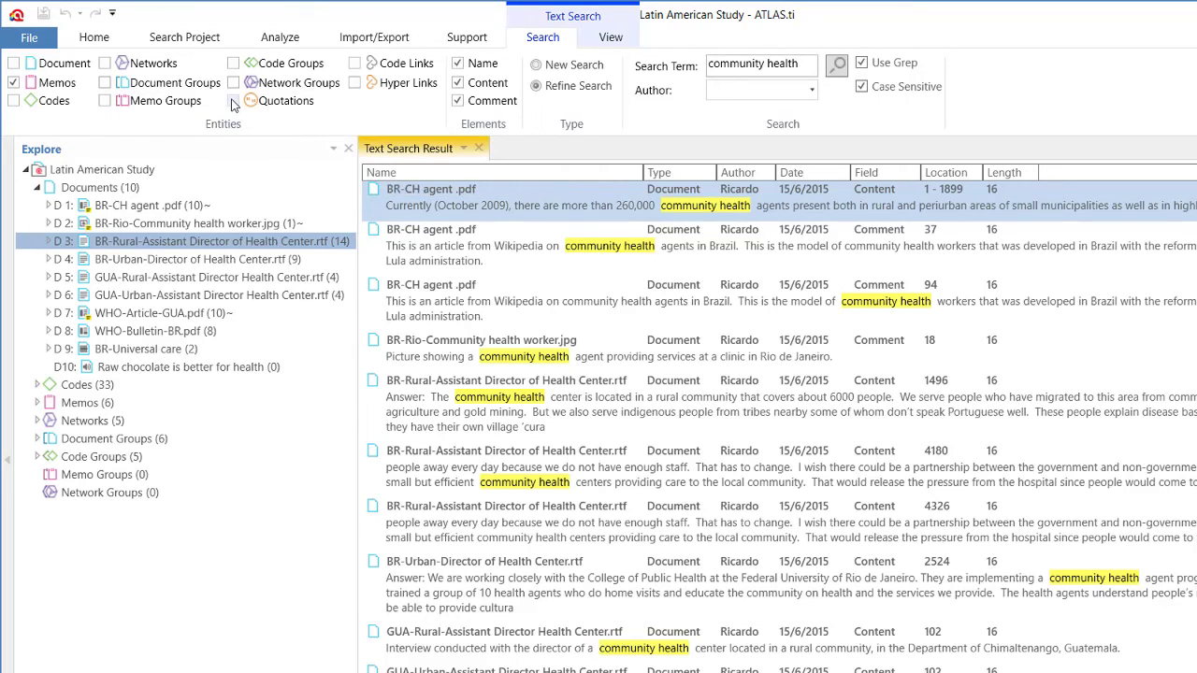
pyautogui.click(838, 65)
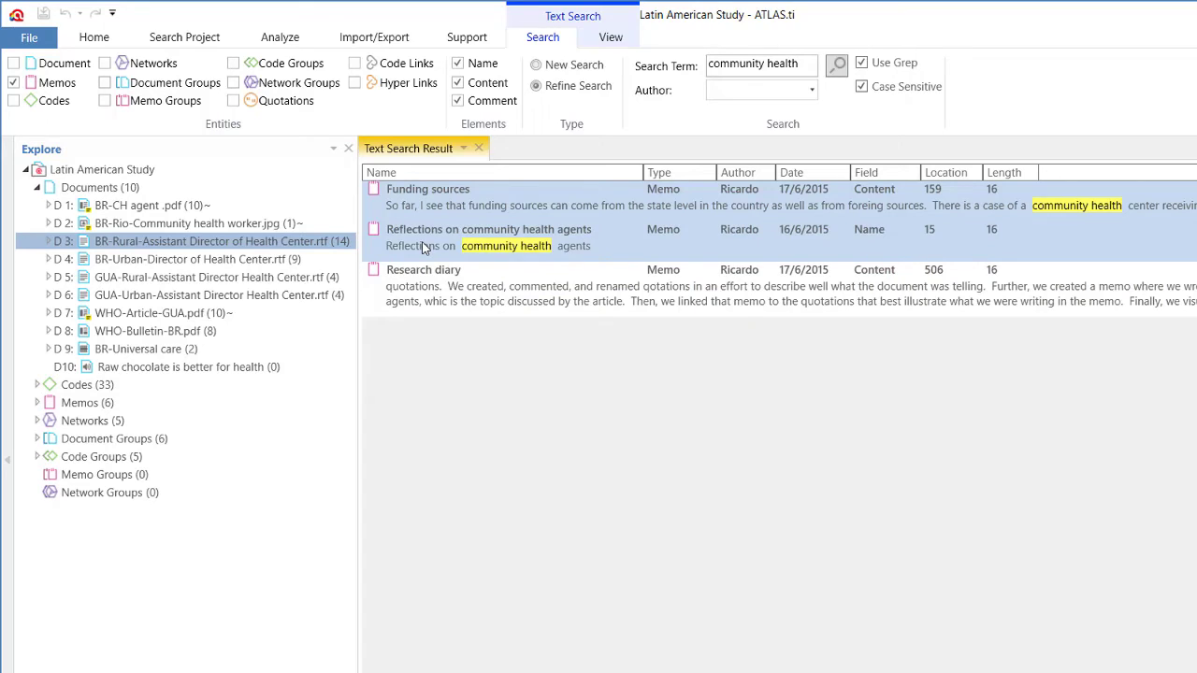
pyautogui.doubleClick(493, 251)
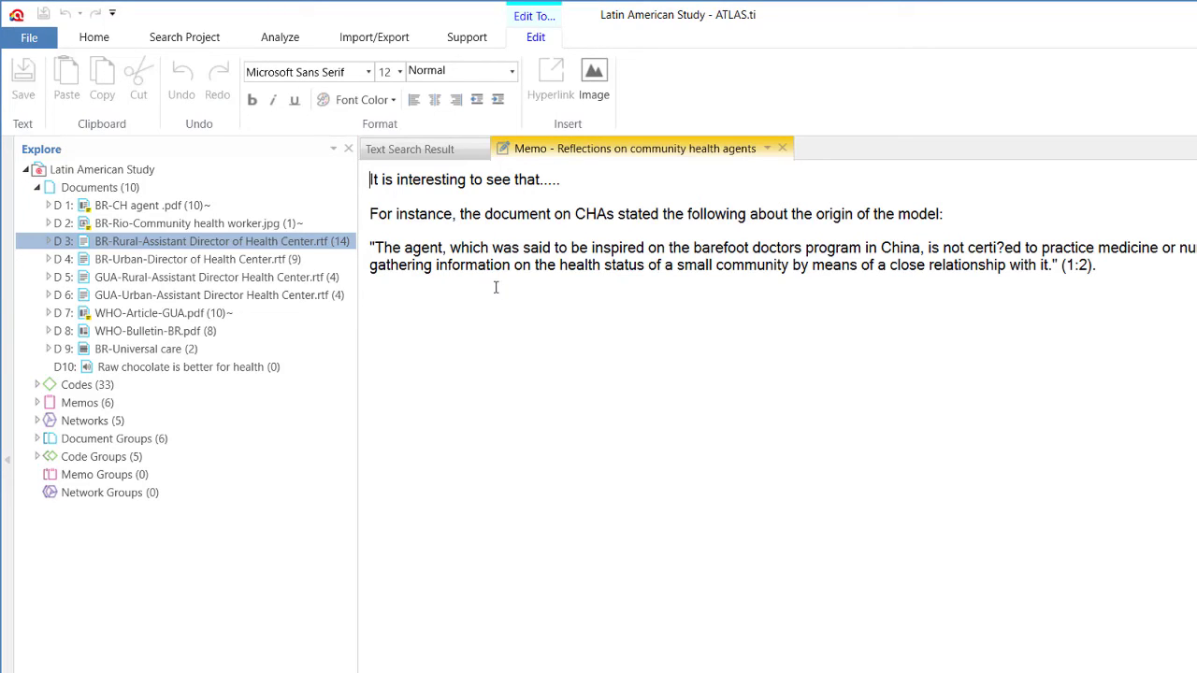
pyautogui.click(781, 148)
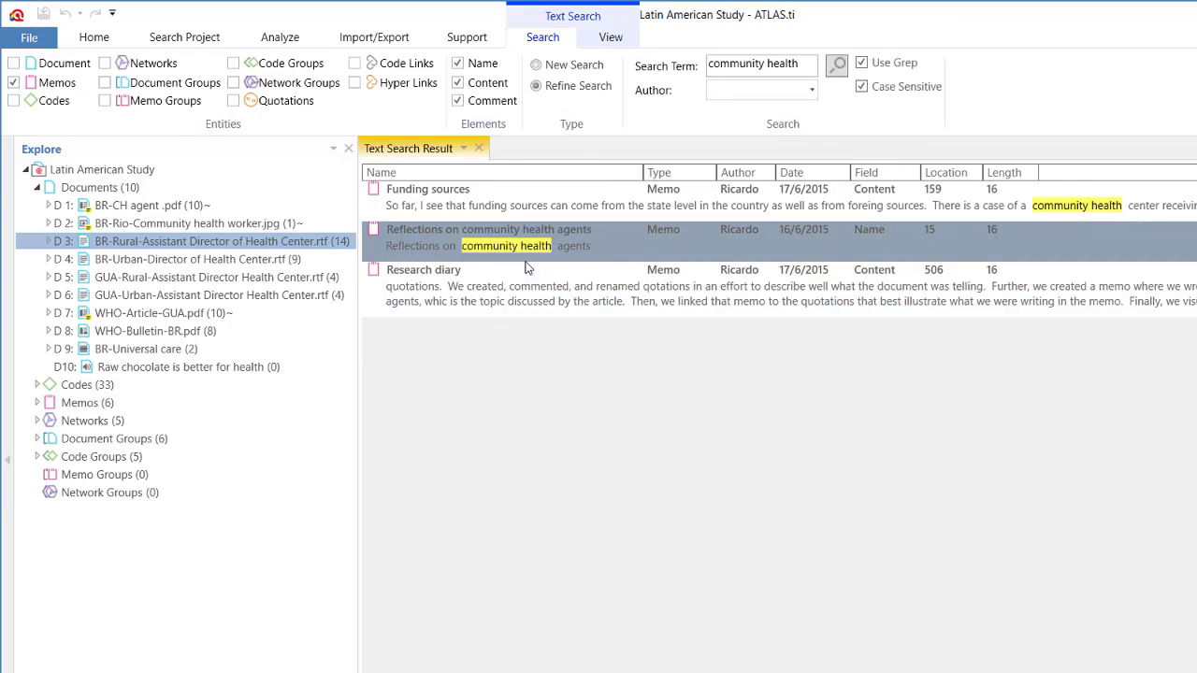